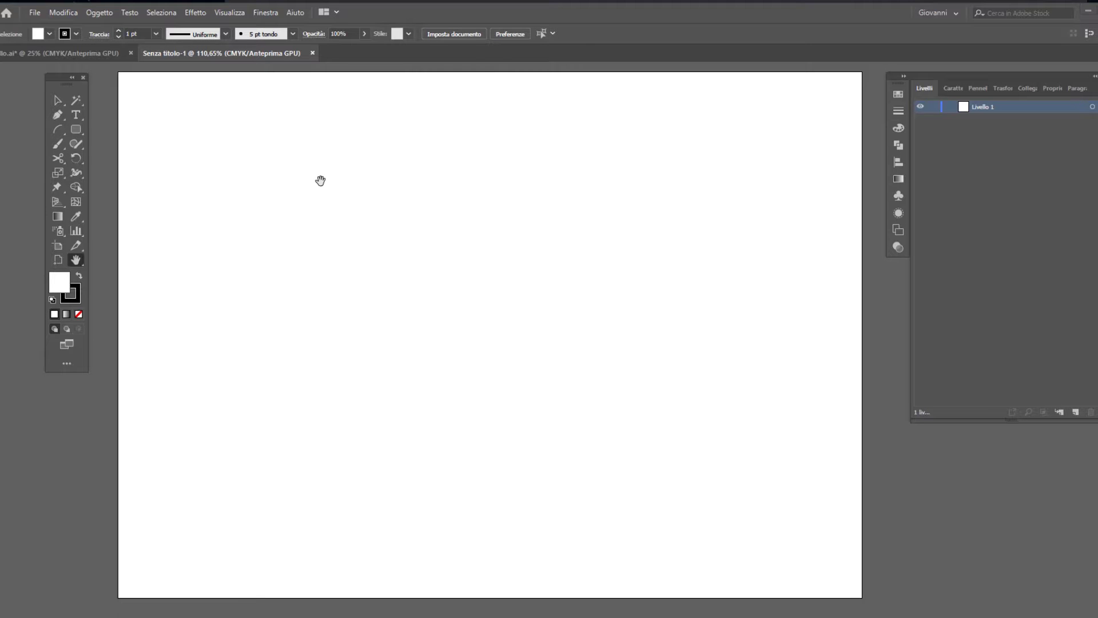
- Show rulers around the artboard and switch their units from Millimetri to Pixel
left_click(57, 100)
right_click(494, 118)
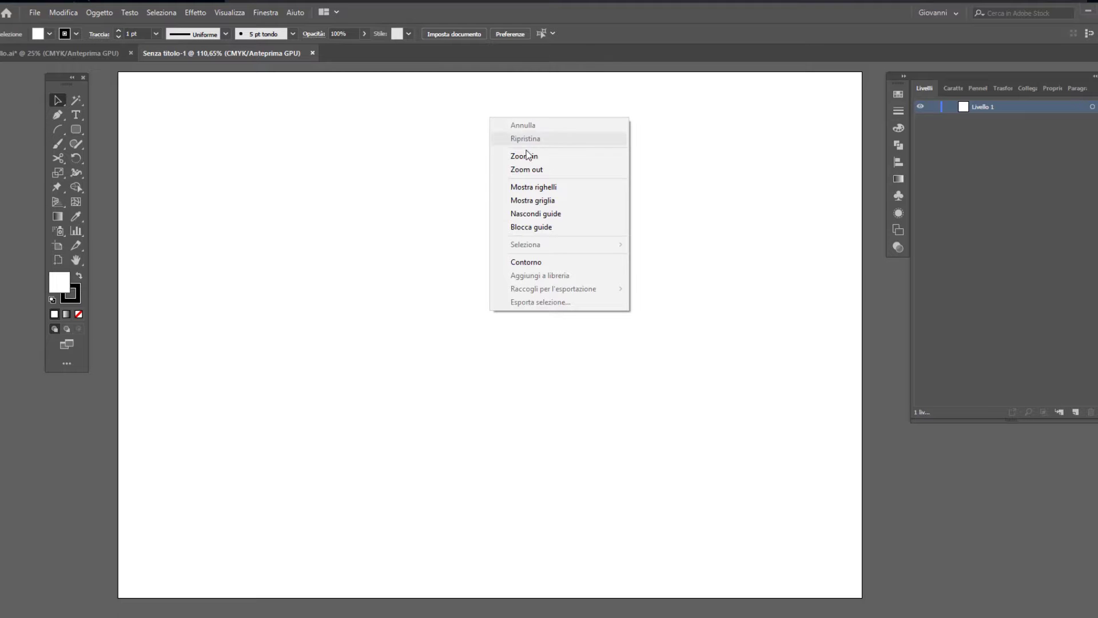
left_click(544, 188)
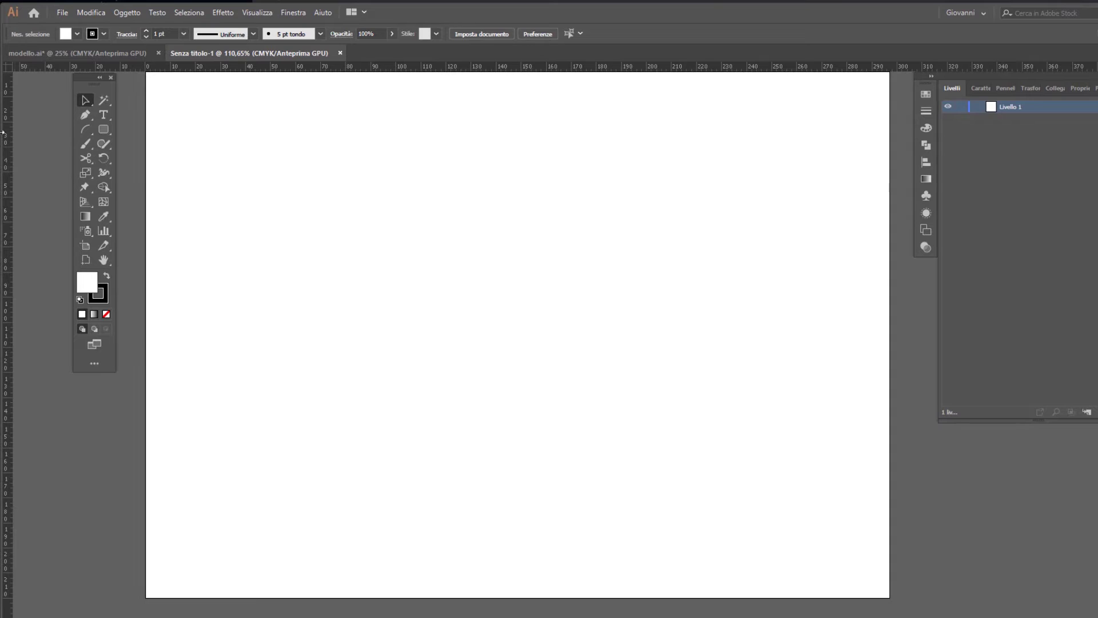
right_click(489, 72)
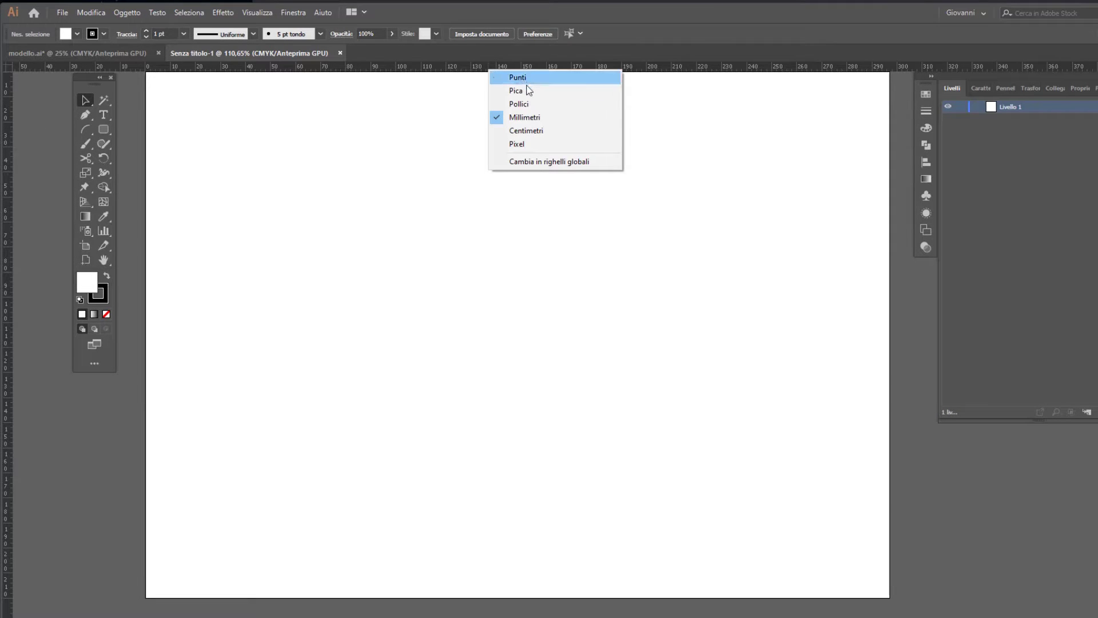
left_click(545, 144)
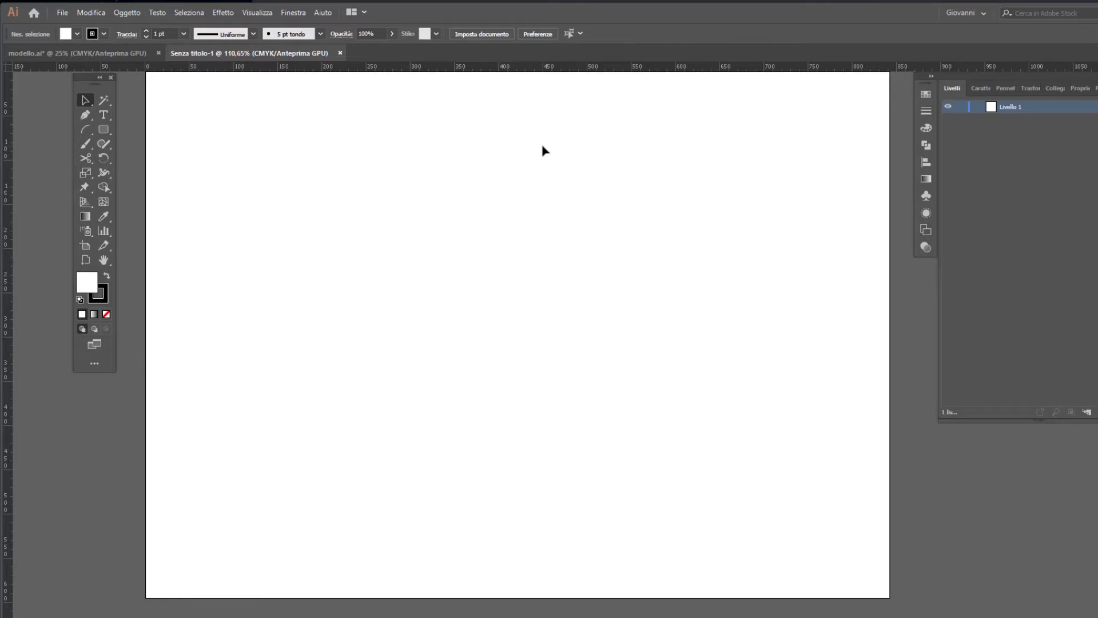
- With the Type tool active, set a black fill and no stroke
left_click(103, 118)
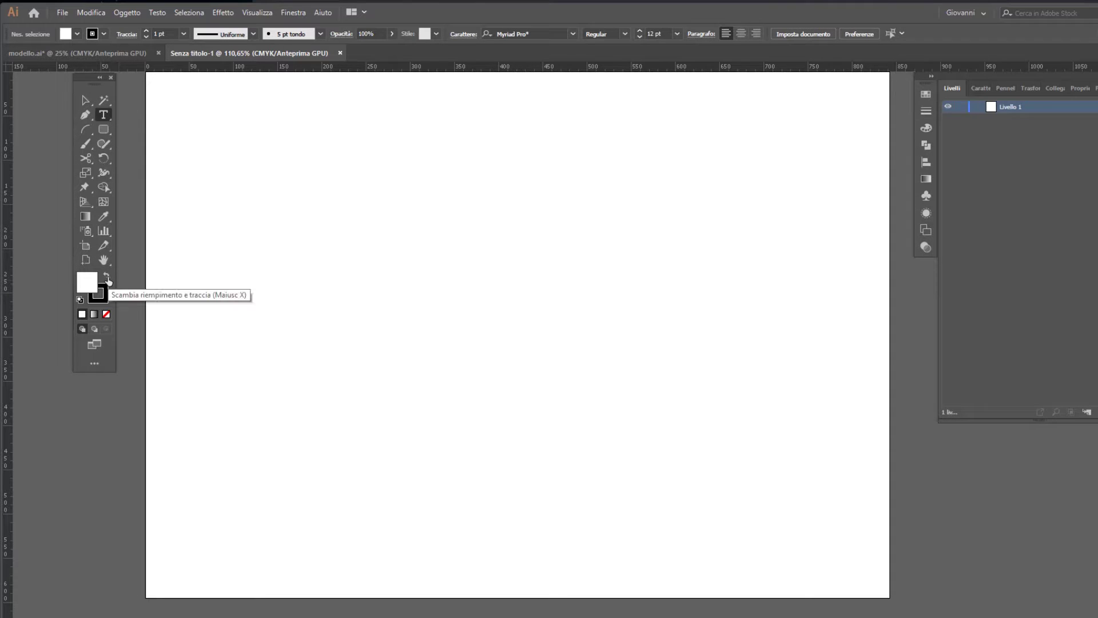
left_click(107, 278)
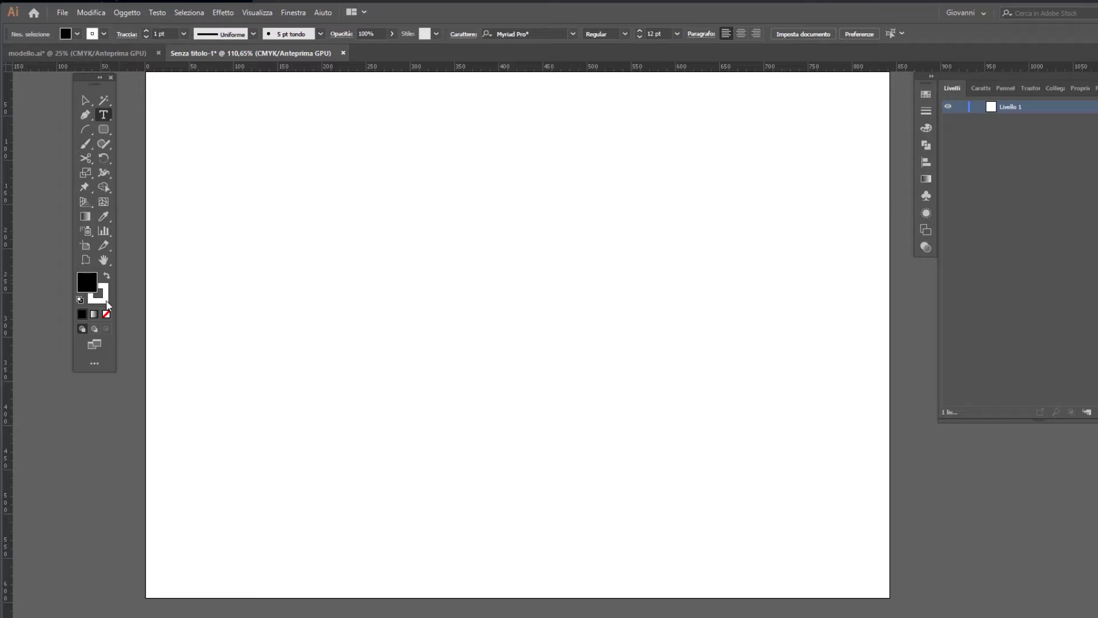
left_click(105, 302)
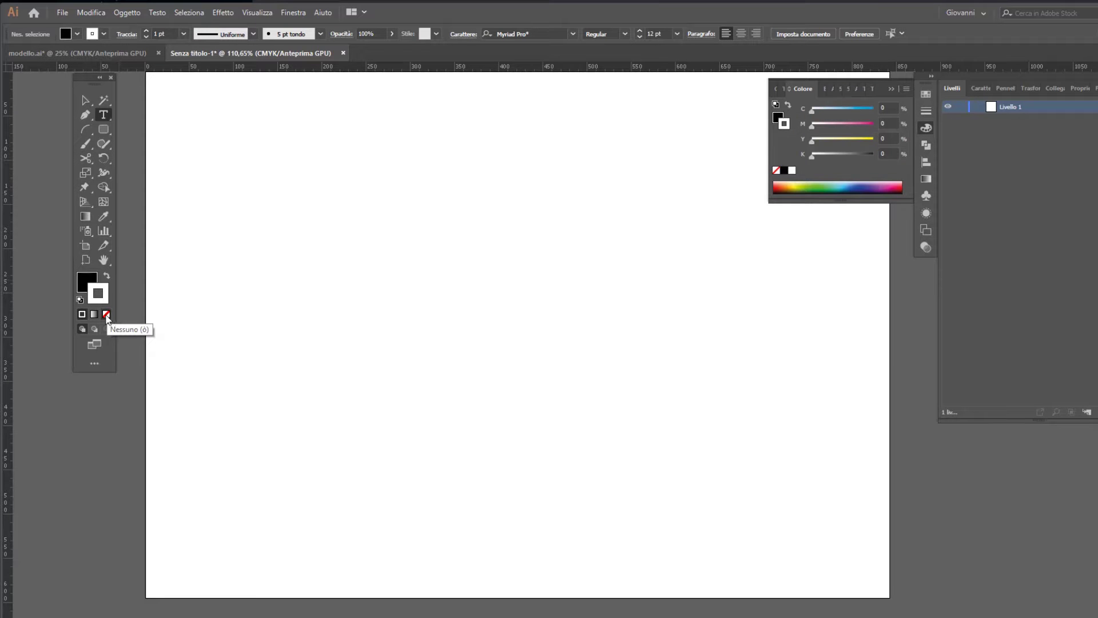
left_click(107, 315)
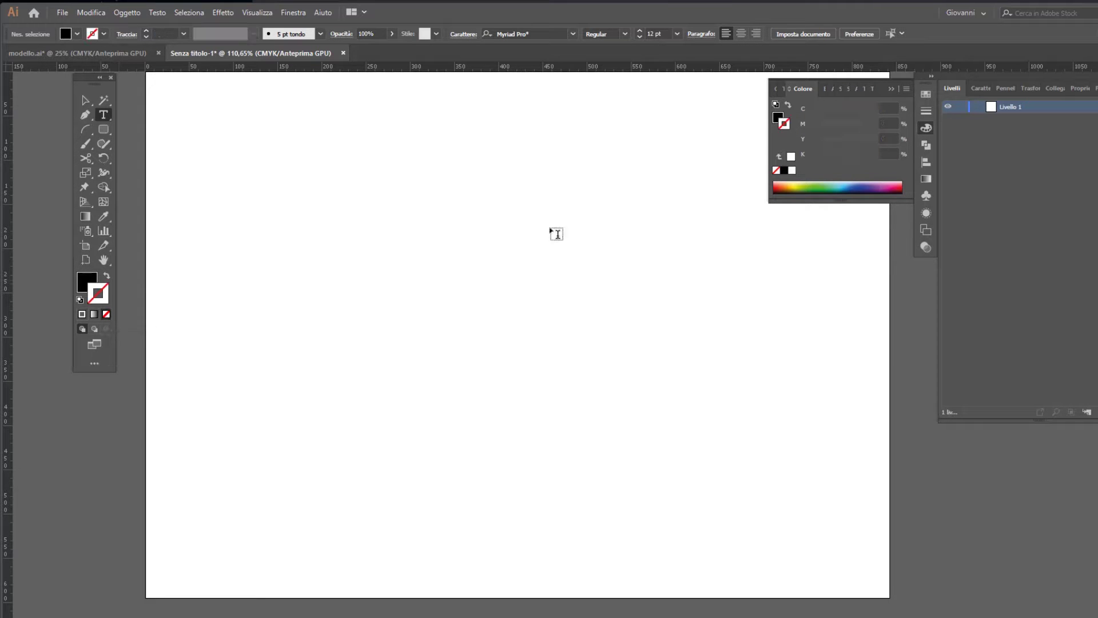
left_click(87, 286)
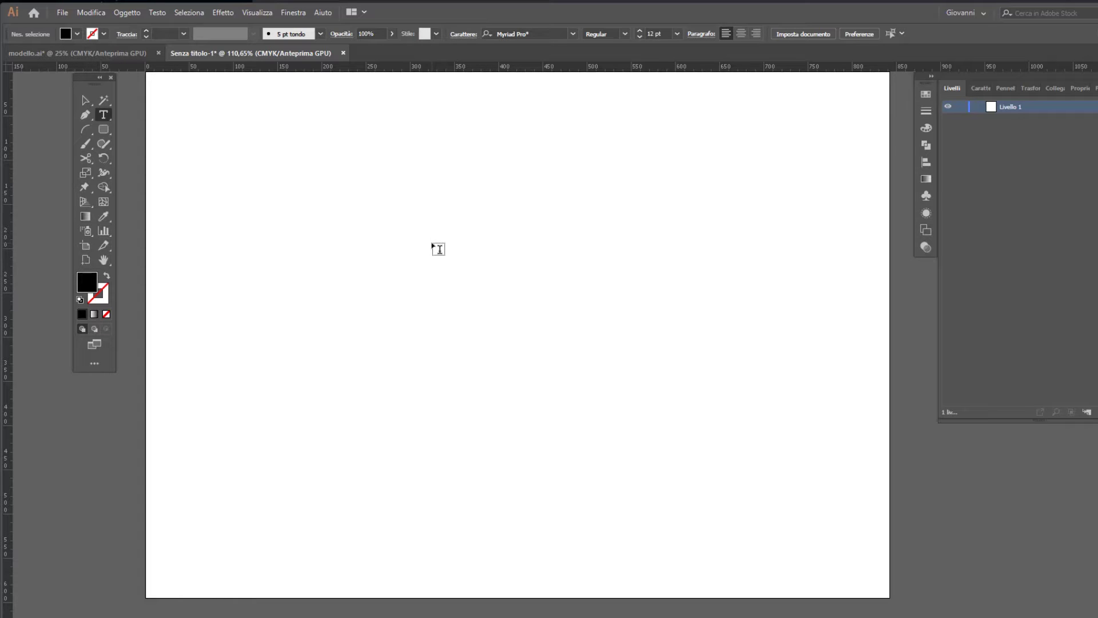
- Change the font from Myriad Pro to Archivo Black Regular
left_click(545, 33)
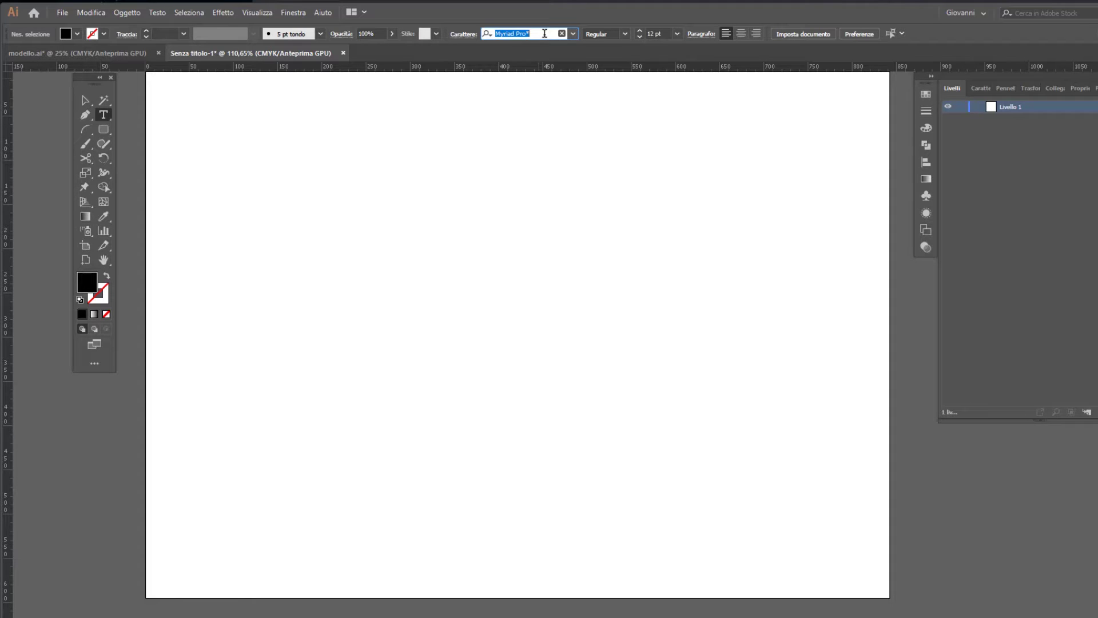
type("Ar")
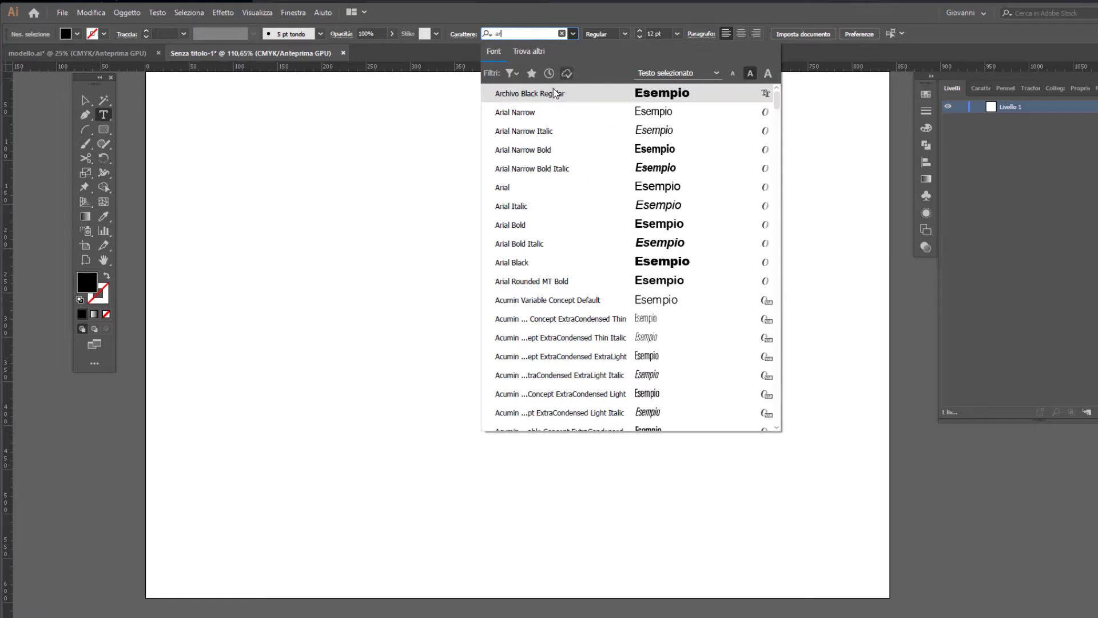
left_click(554, 88)
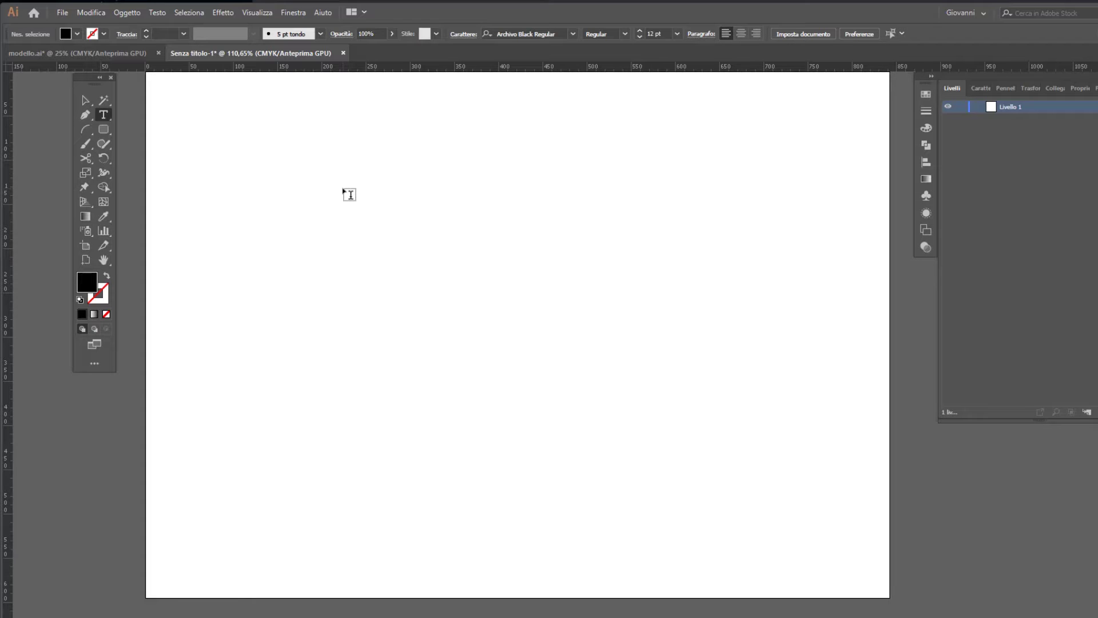
- Place a text object on the artboard reading PEN over SA
left_click(350, 194)
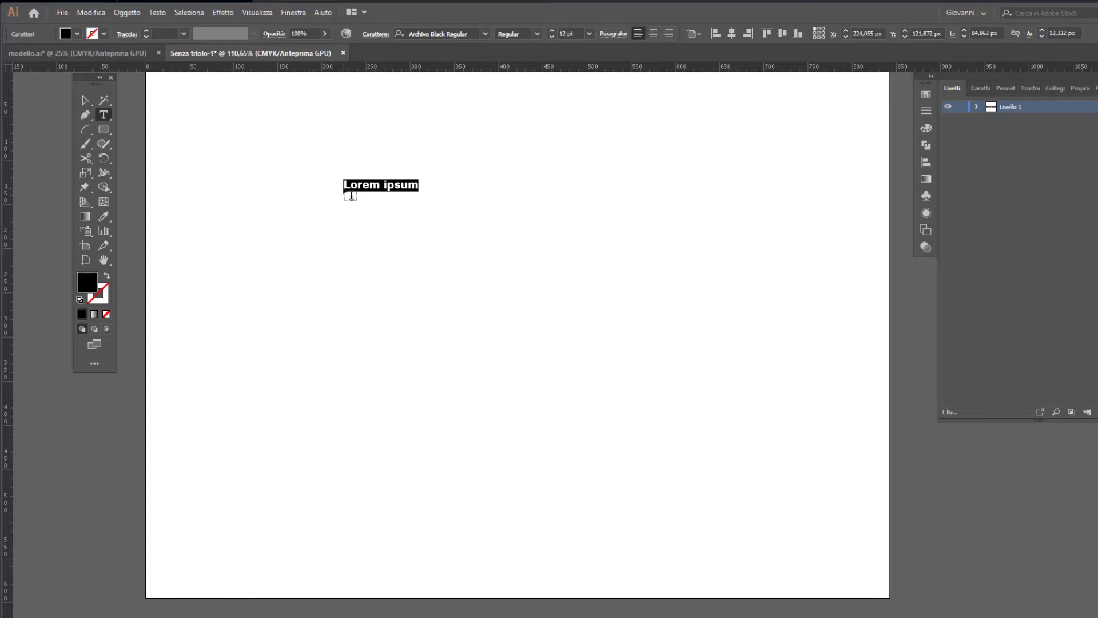
type("PEN")
key("Return")
type("SA")
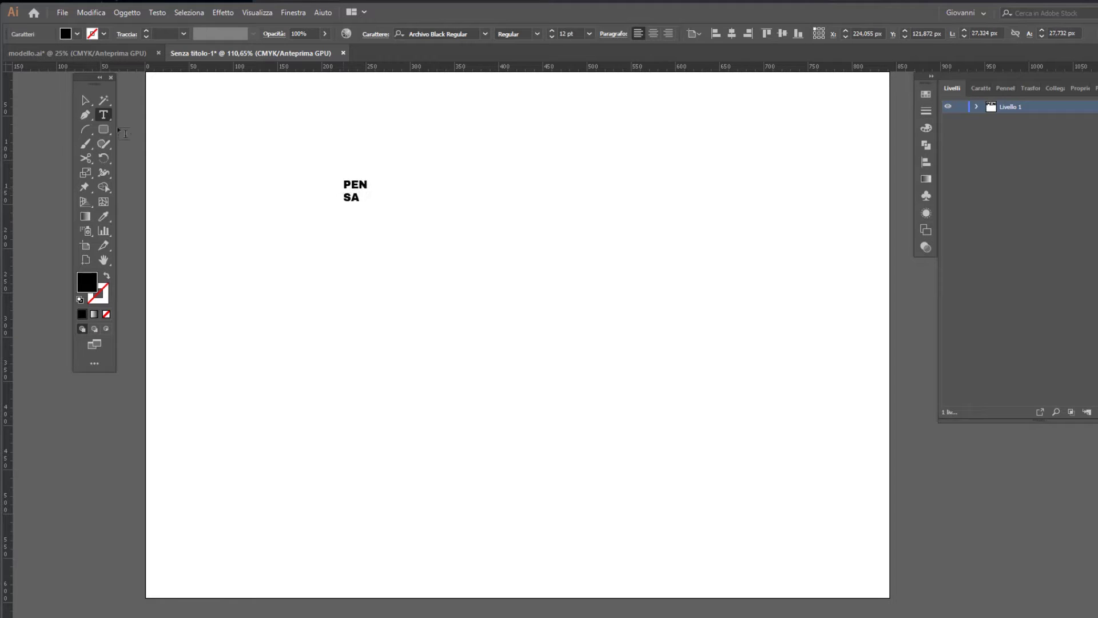
key("Escape")
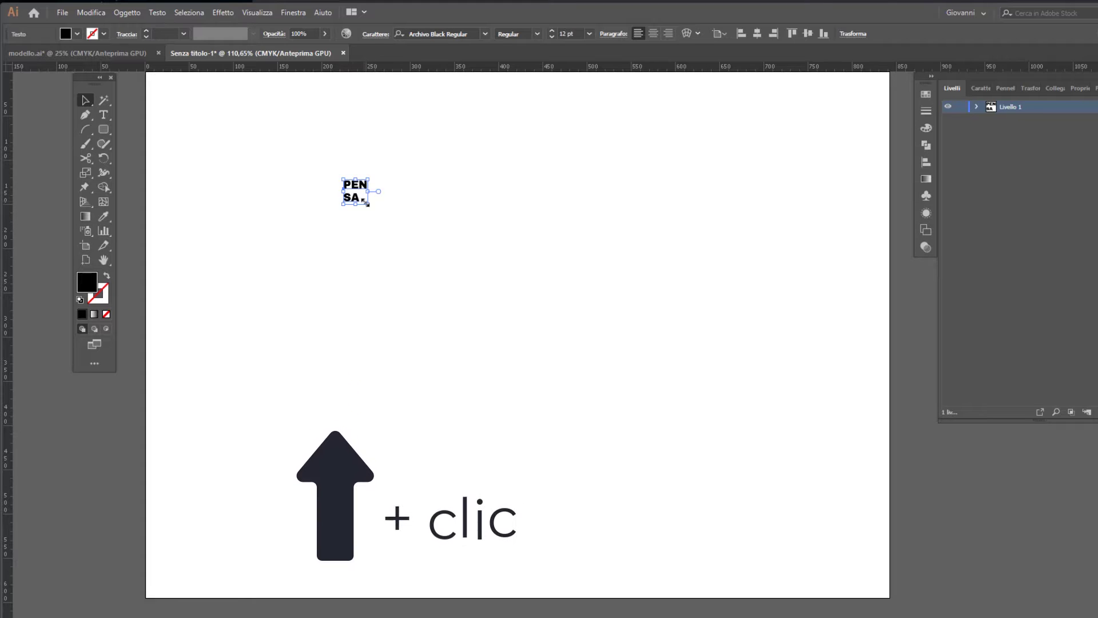
- Scale the PEN/SA text proportionally to about 86 pt and move it up and left
left_click_drag(367, 204, 584, 359)
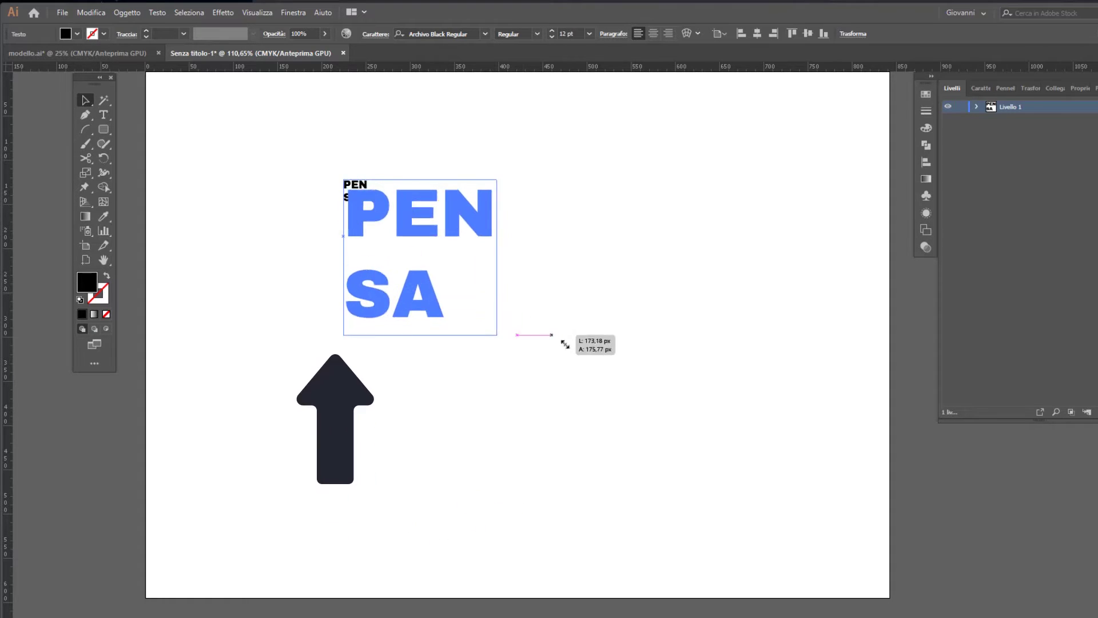
left_click_drag(486, 225, 458, 174)
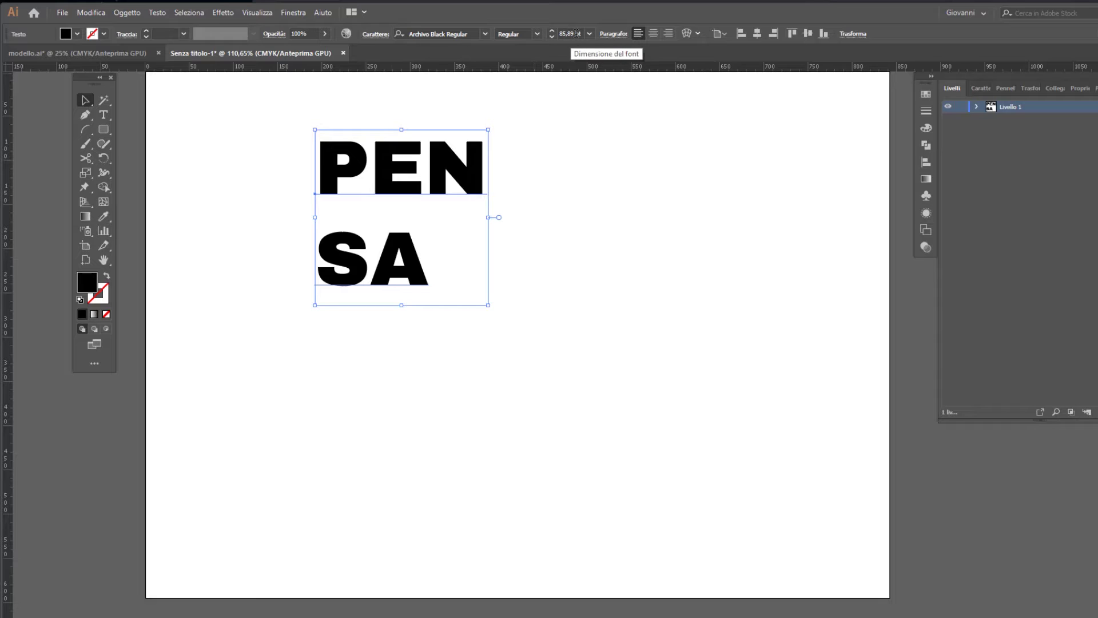
- Set the PENSA leading to 60 pt and move the text lower on the artboard
left_click(374, 36)
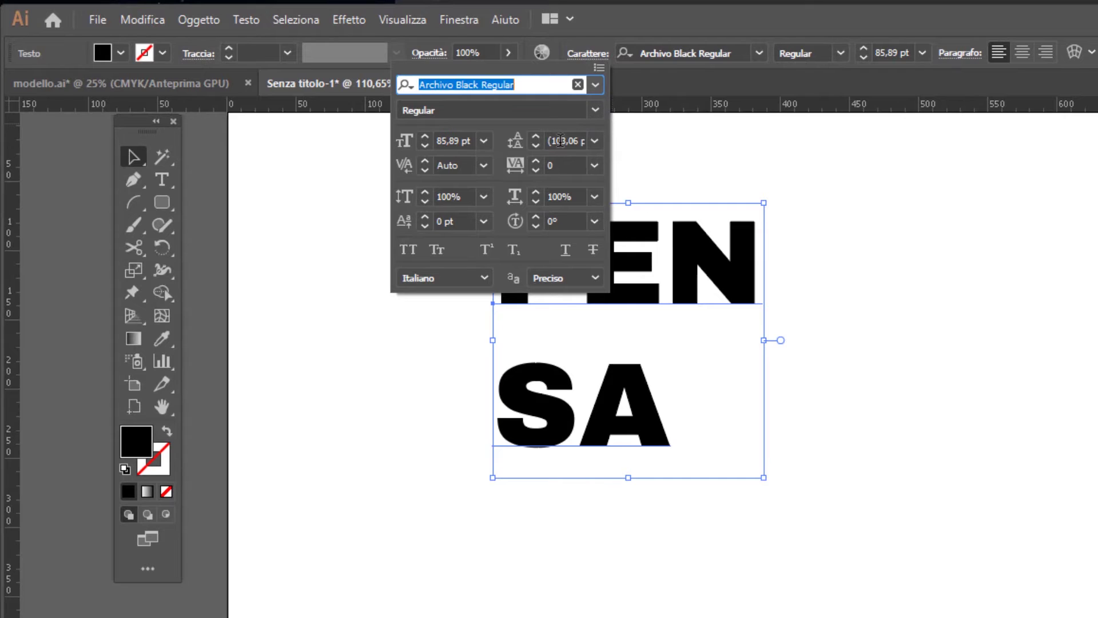
left_click(595, 141)
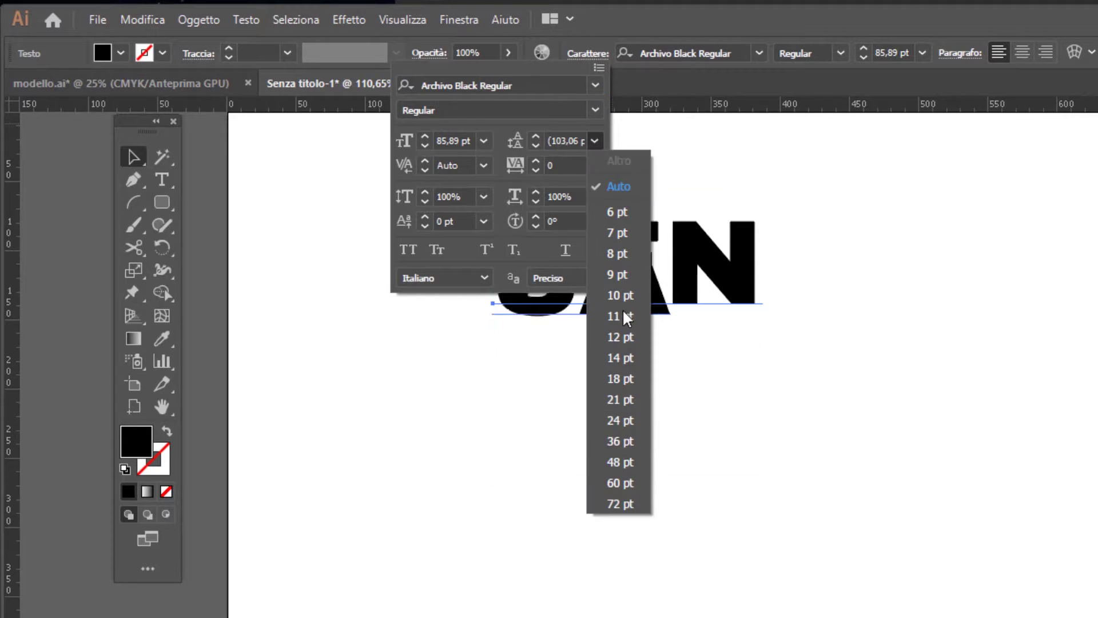
left_click(622, 483)
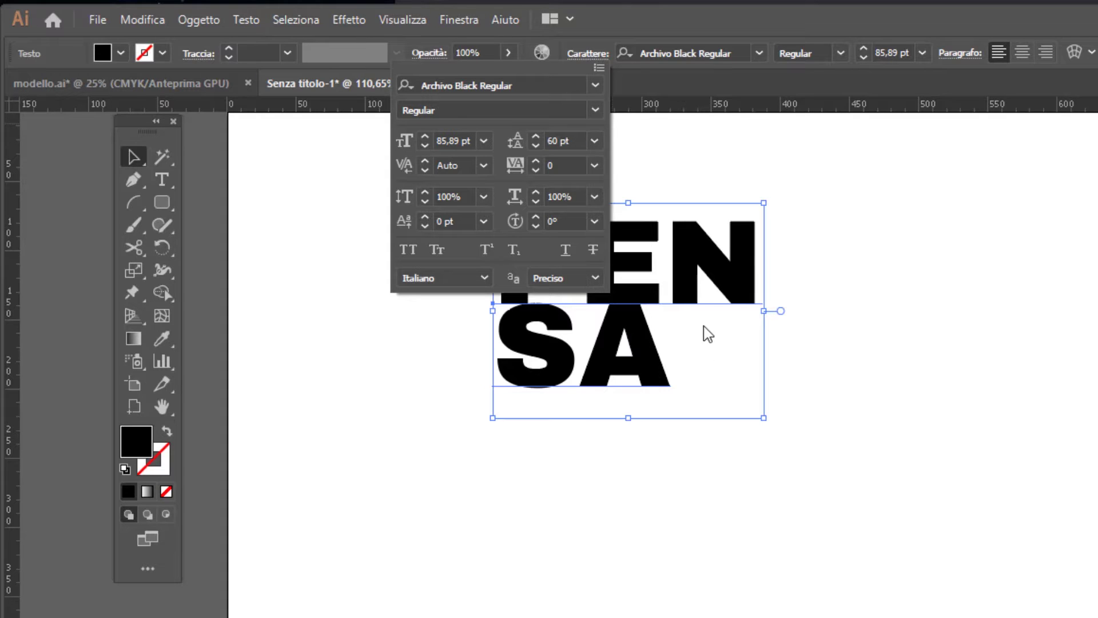
left_click_drag(674, 339, 698, 429)
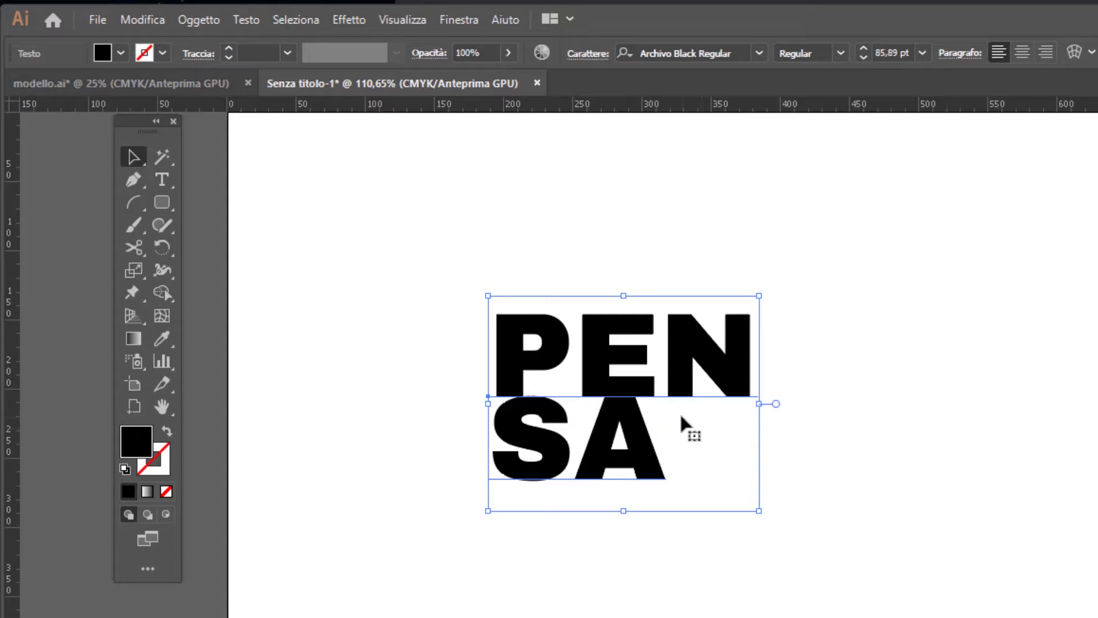
- Raise the PENSA leading from 60 pt to 68 pt
left_click(584, 56)
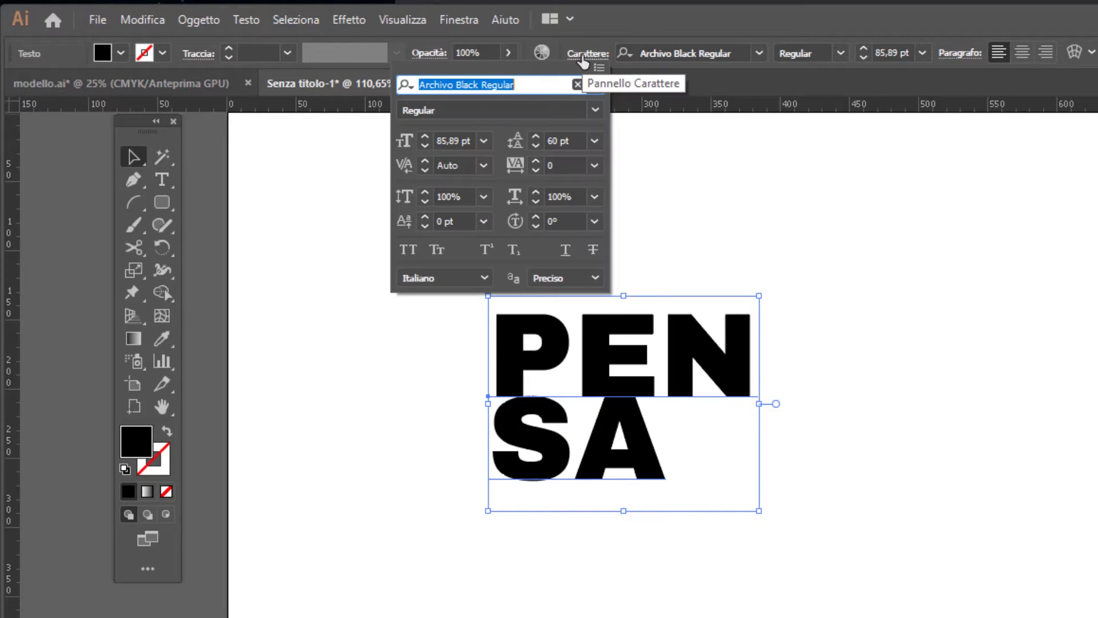
left_click(596, 137)
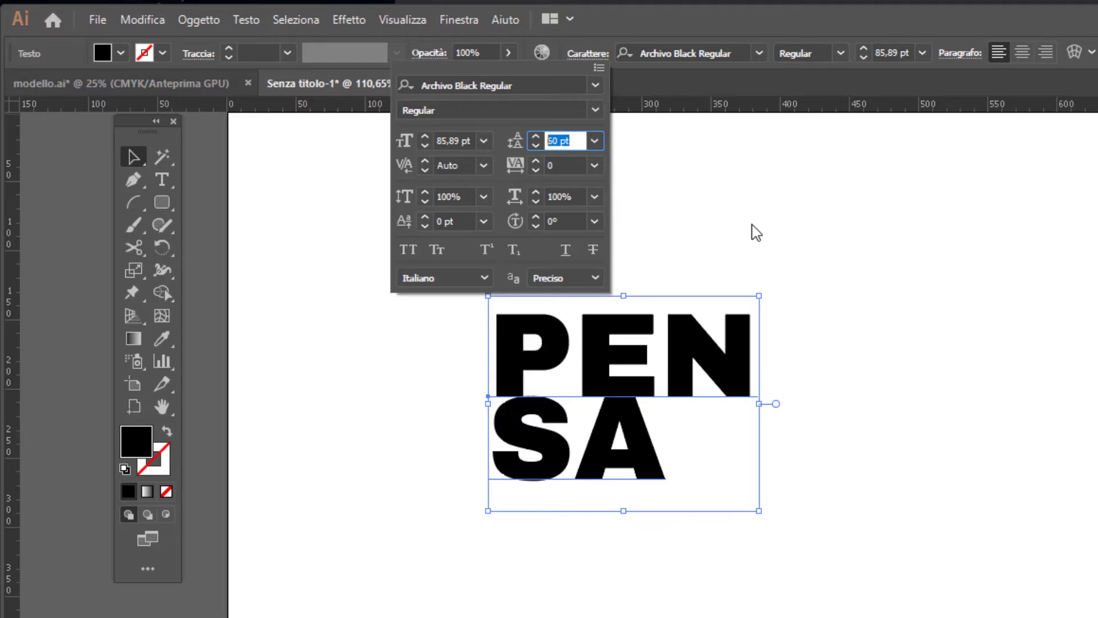
key("Up")
key("Up")
key("Up")
key("Up")
key("Up")
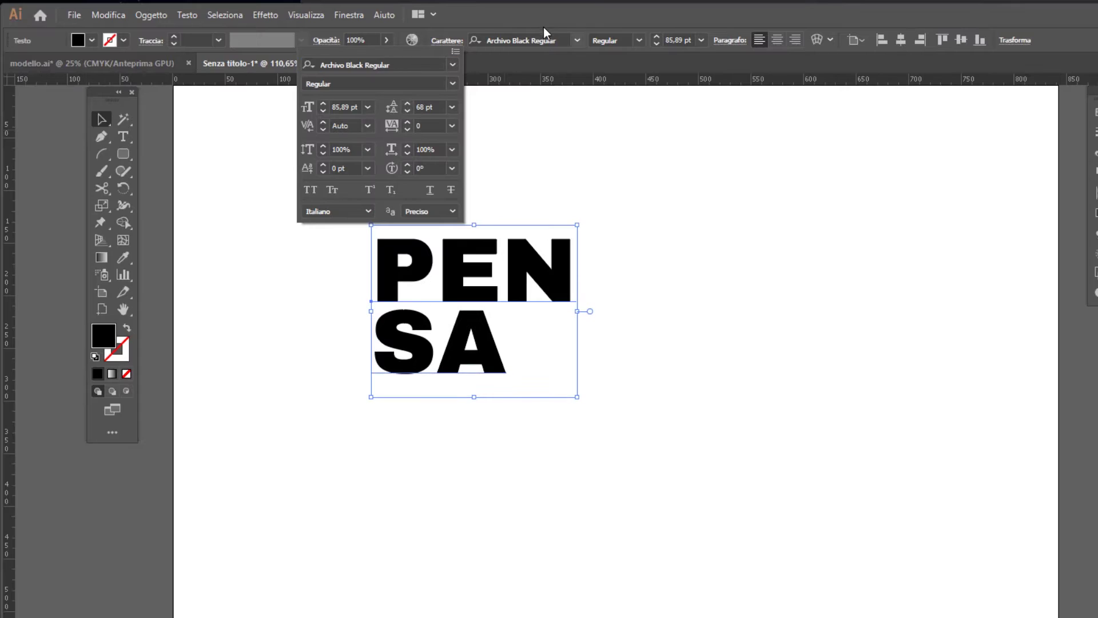
left_click(548, 16)
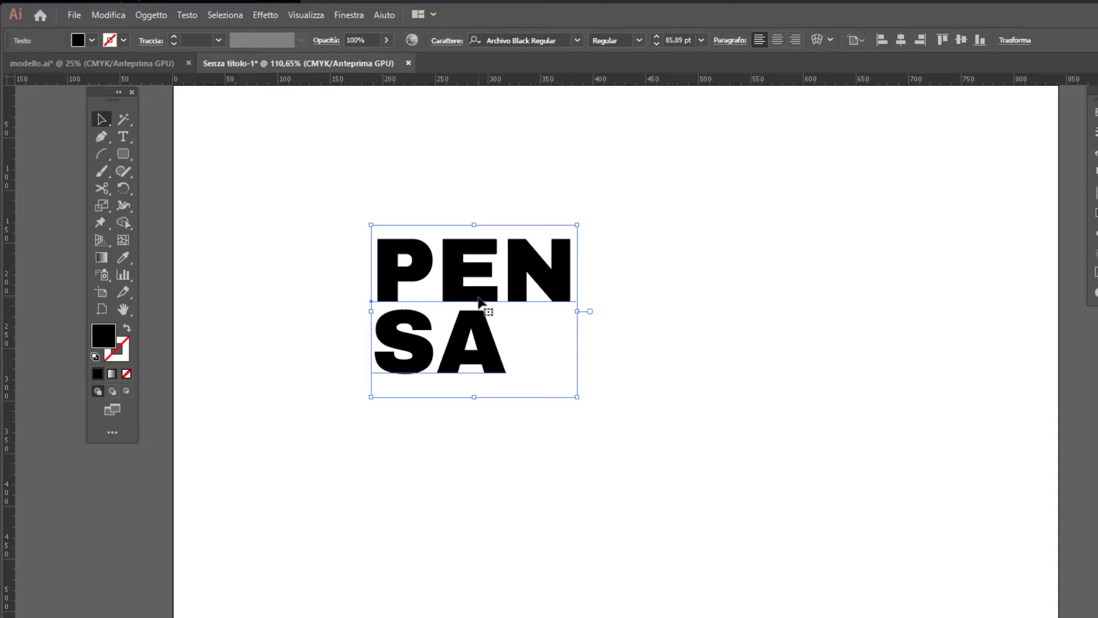
- Right-align the PEN/SA lines and move the block about 190 px left
left_click(123, 137)
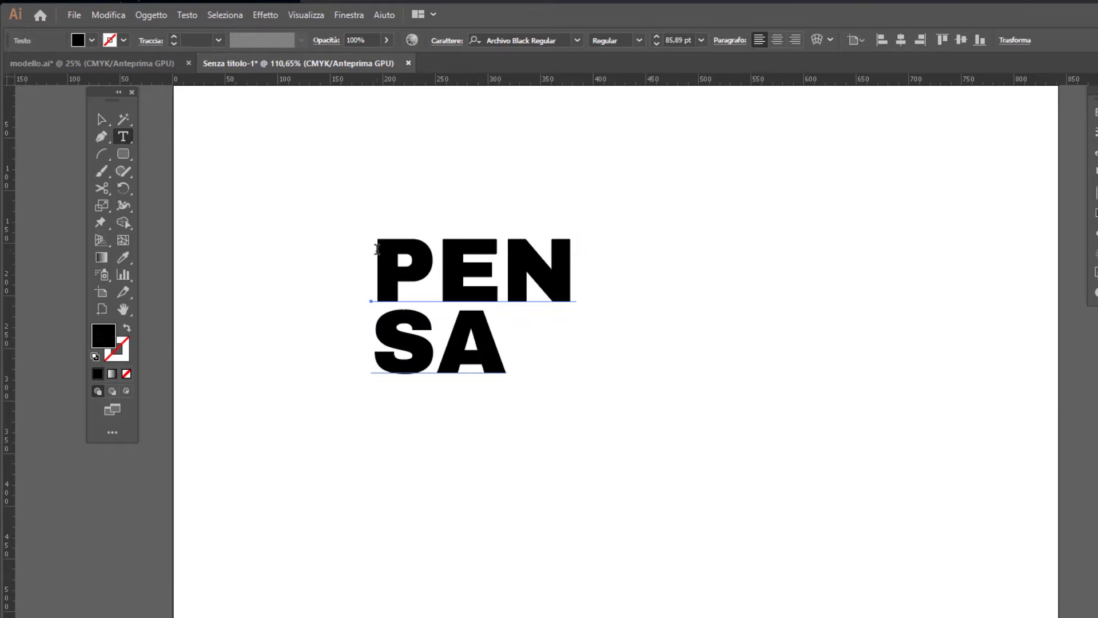
left_click_drag(373, 246, 656, 433)
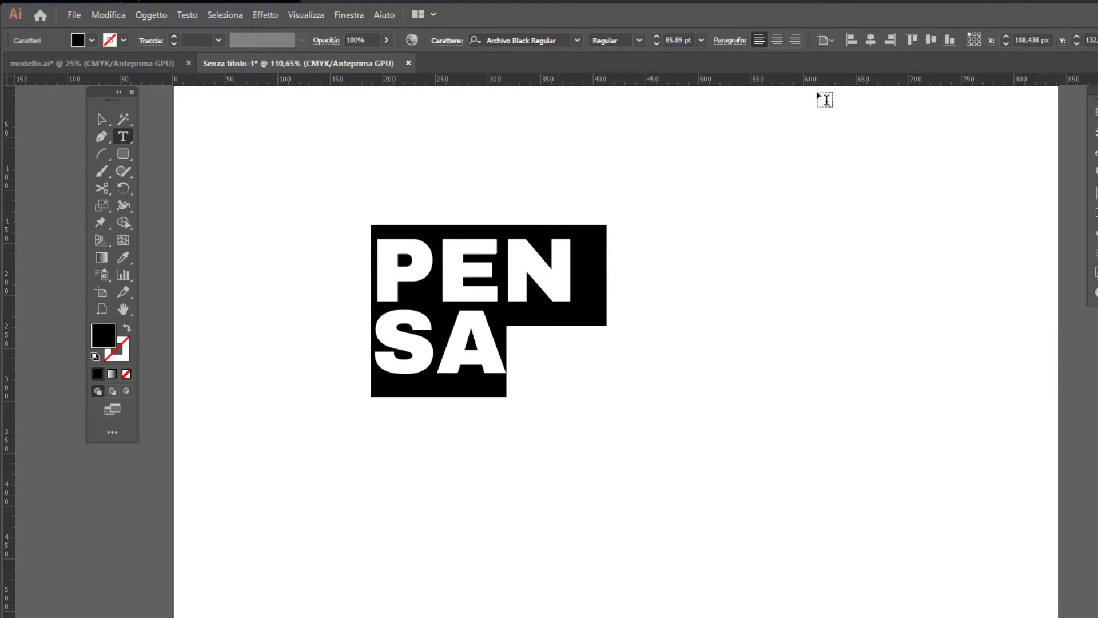
left_click(794, 40)
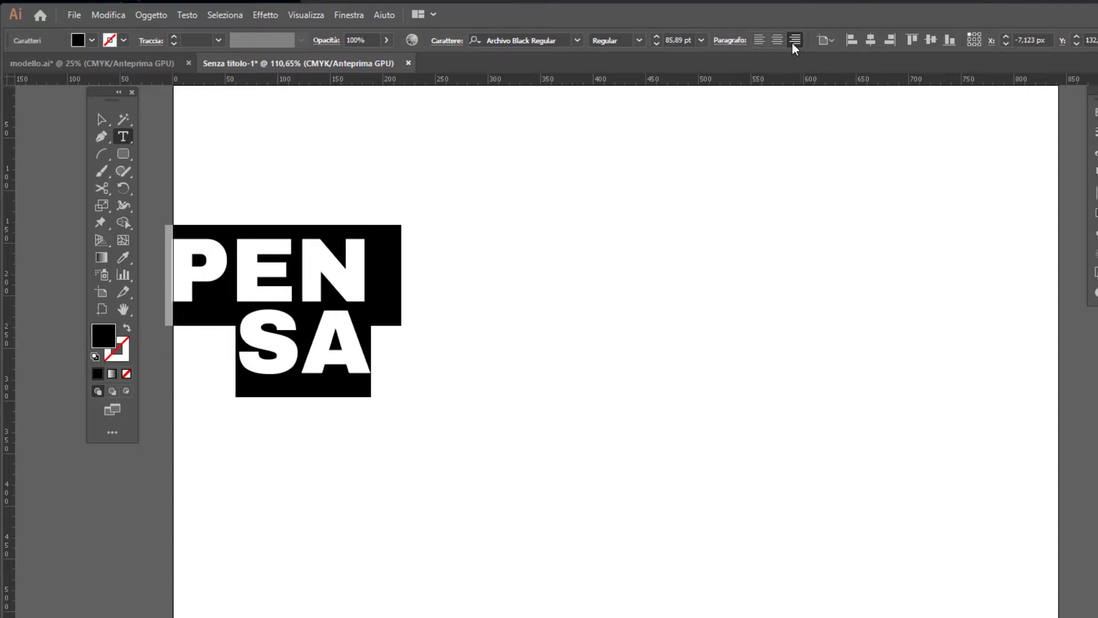
left_click(102, 119)
left_click_drag(326, 270, 555, 270)
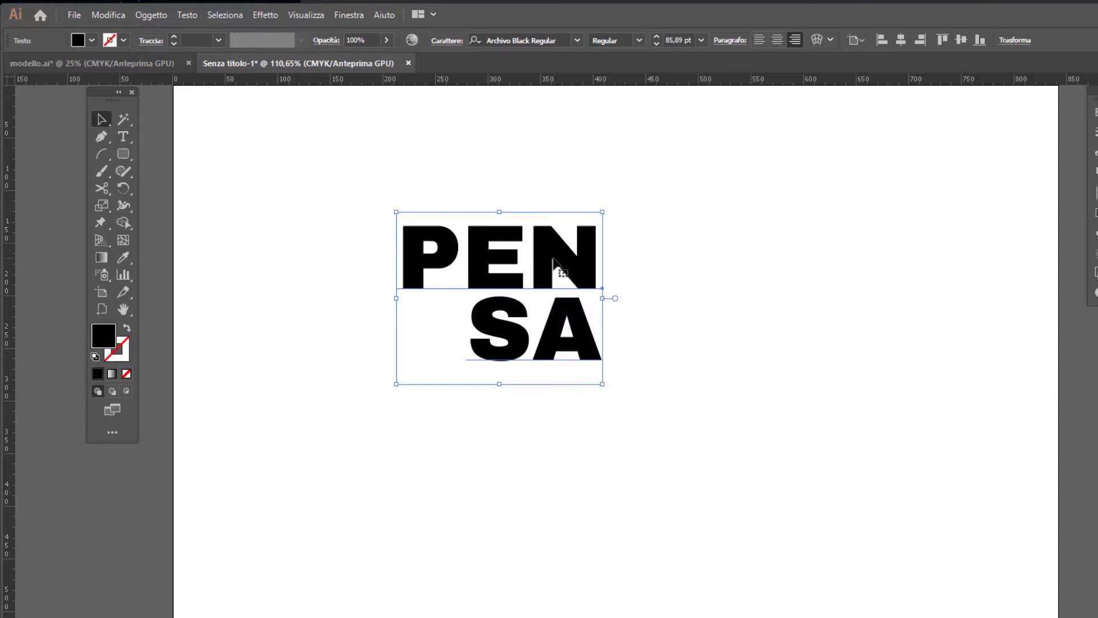
left_click_drag(554, 260, 445, 260)
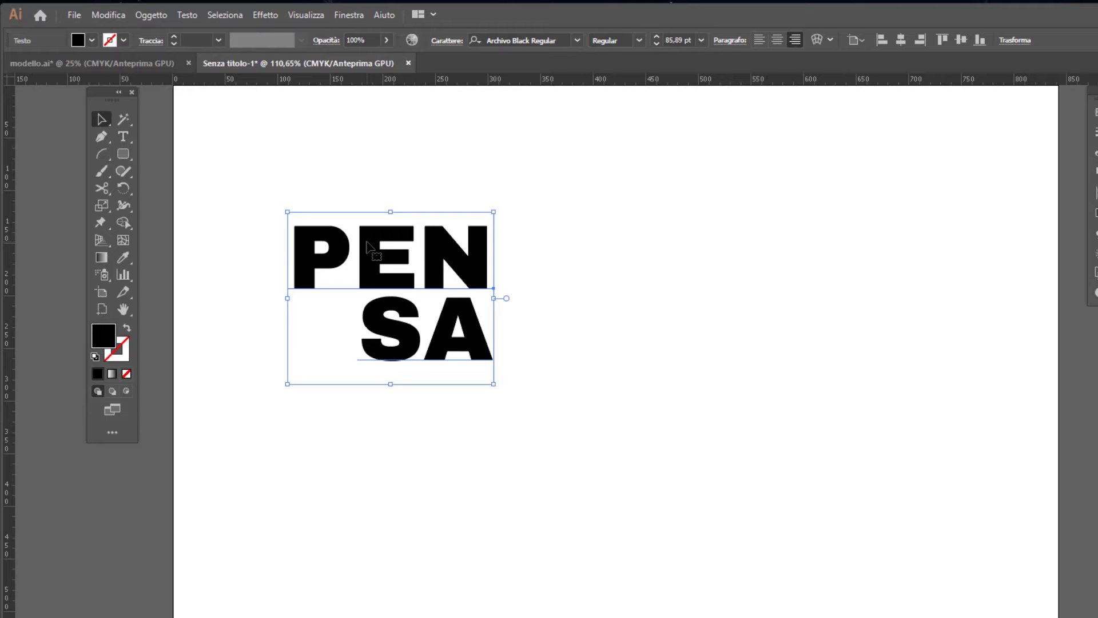
- Duplicate PENSA to the right and left-align the copy's two lines
left_click(110, 16)
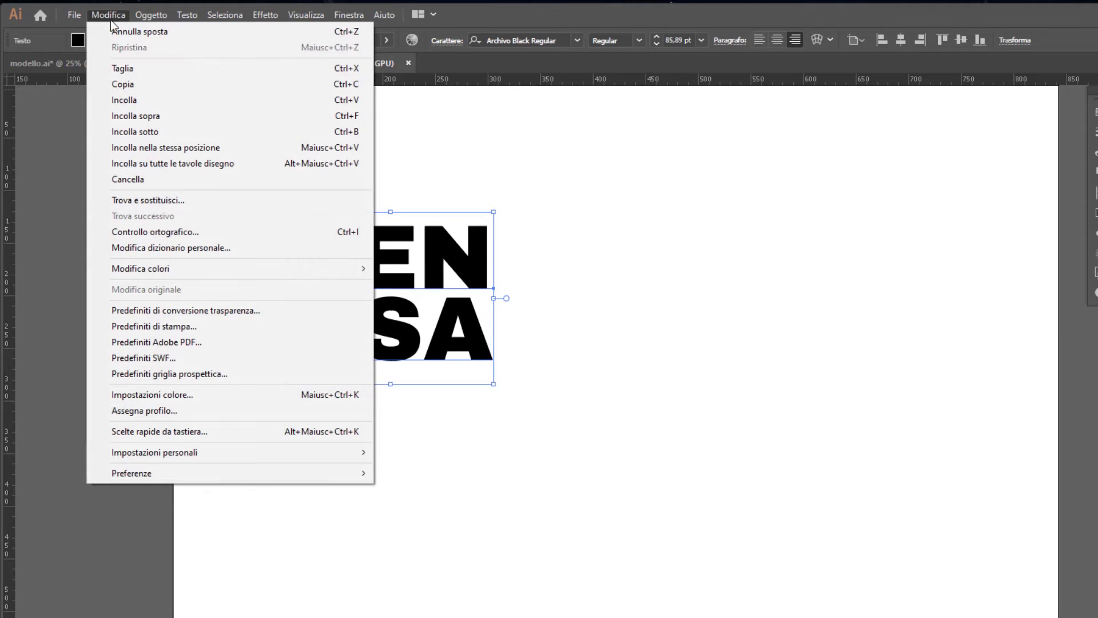
left_click(135, 87)
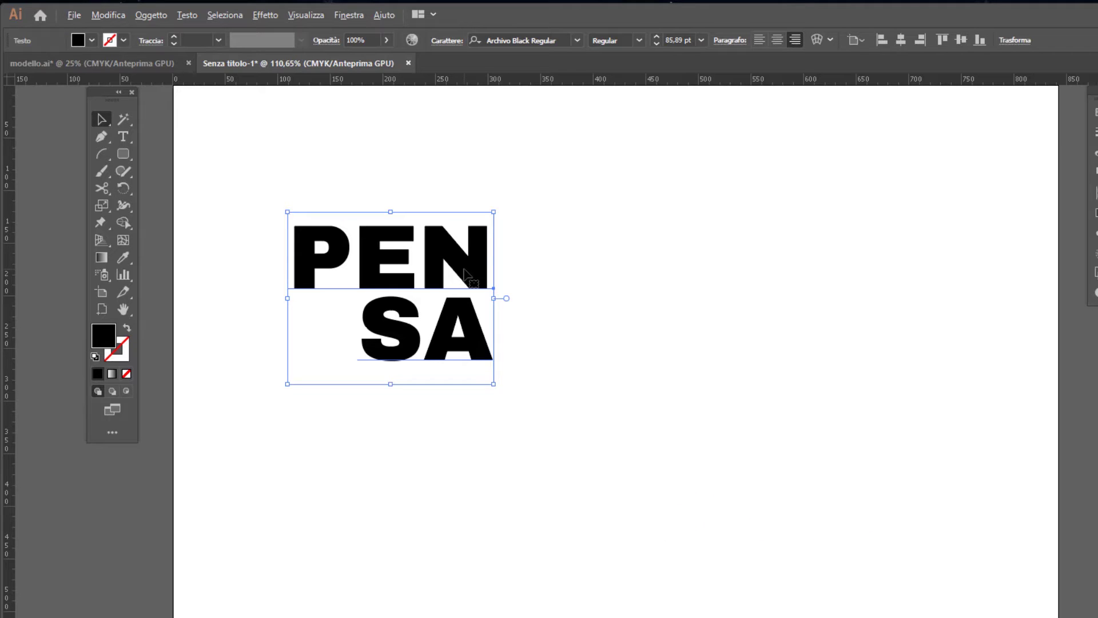
left_click_drag(465, 270, 822, 273)
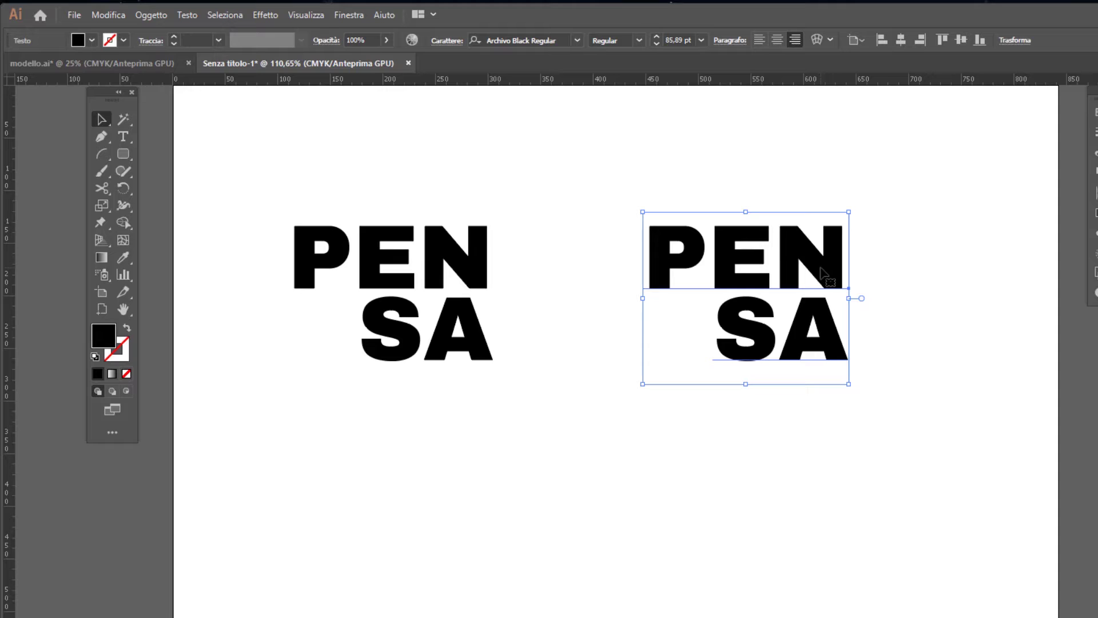
key("t")
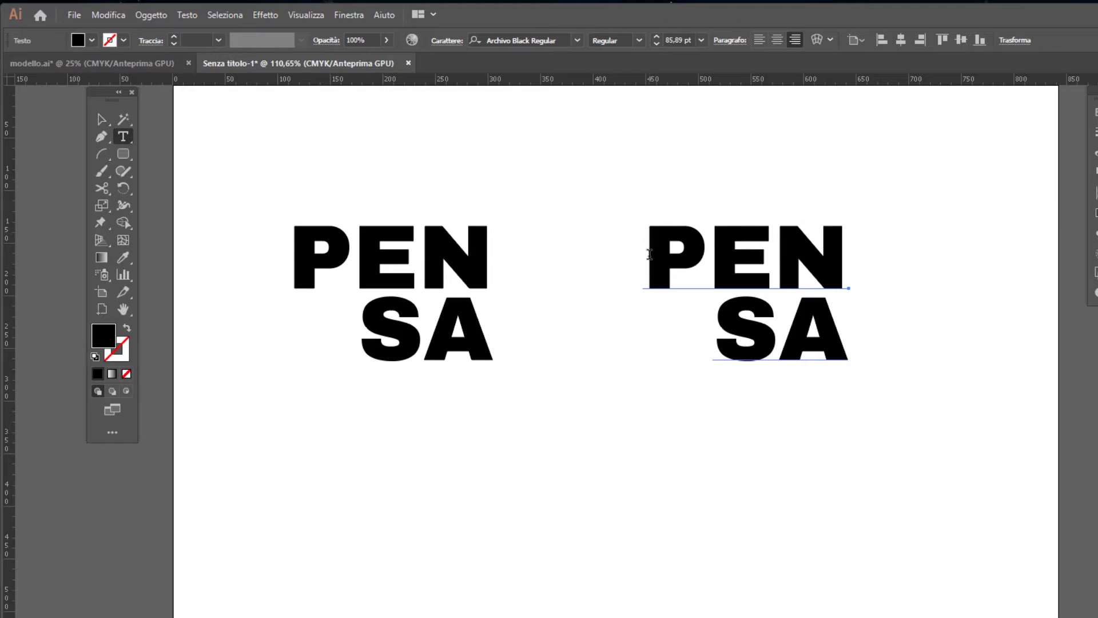
left_click_drag(651, 255, 857, 329)
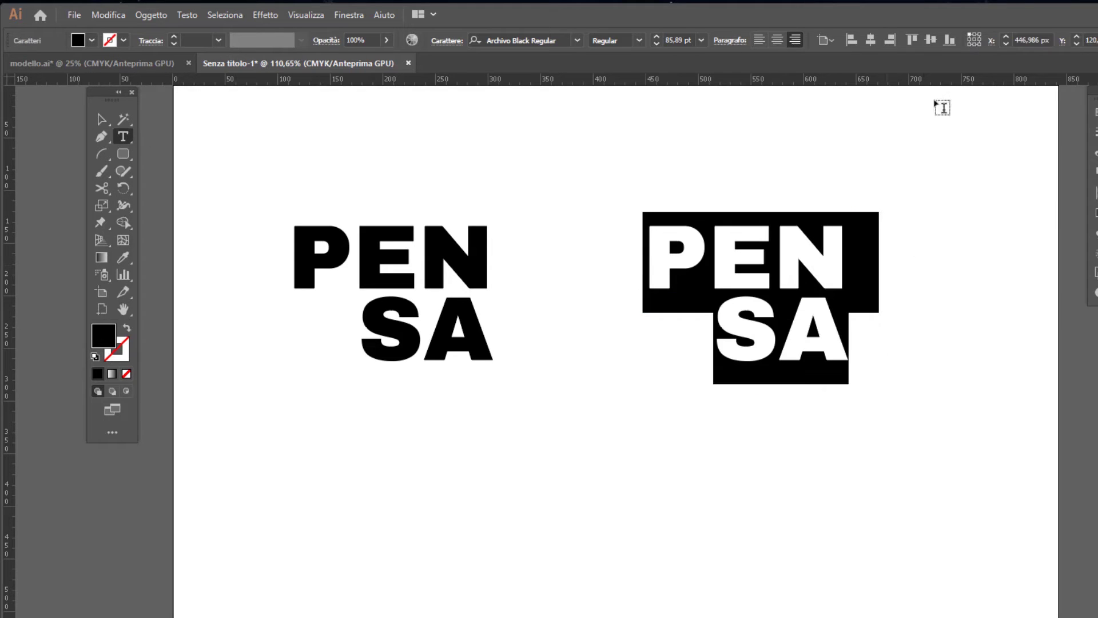
left_click(758, 40)
- Move the copy back beside the original and select its text
left_click(101, 119)
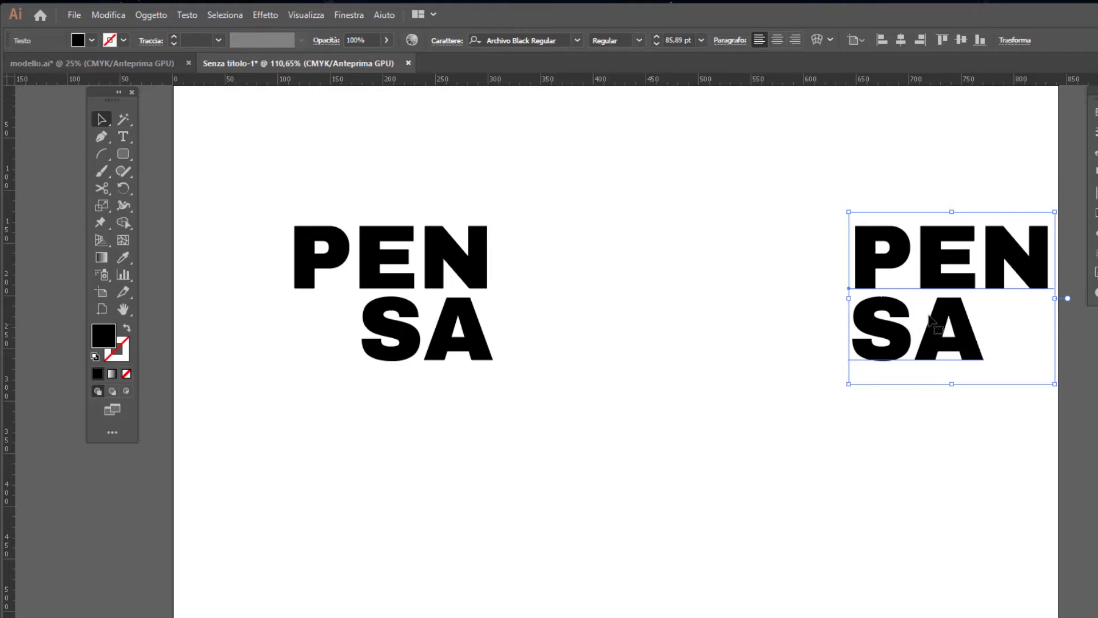
left_click_drag(866, 255, 654, 253)
left_click(123, 136)
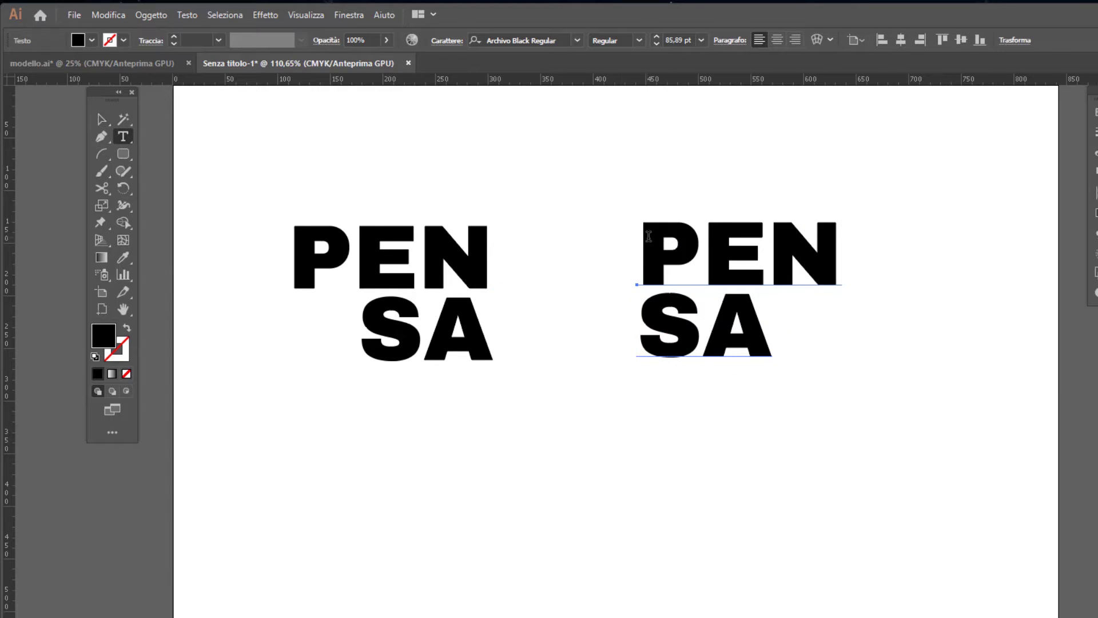
mouse_move(646, 239)
left_mouse_down()
mouse_move(829, 354)
mouse_move(844, 265)
left_mouse_up()
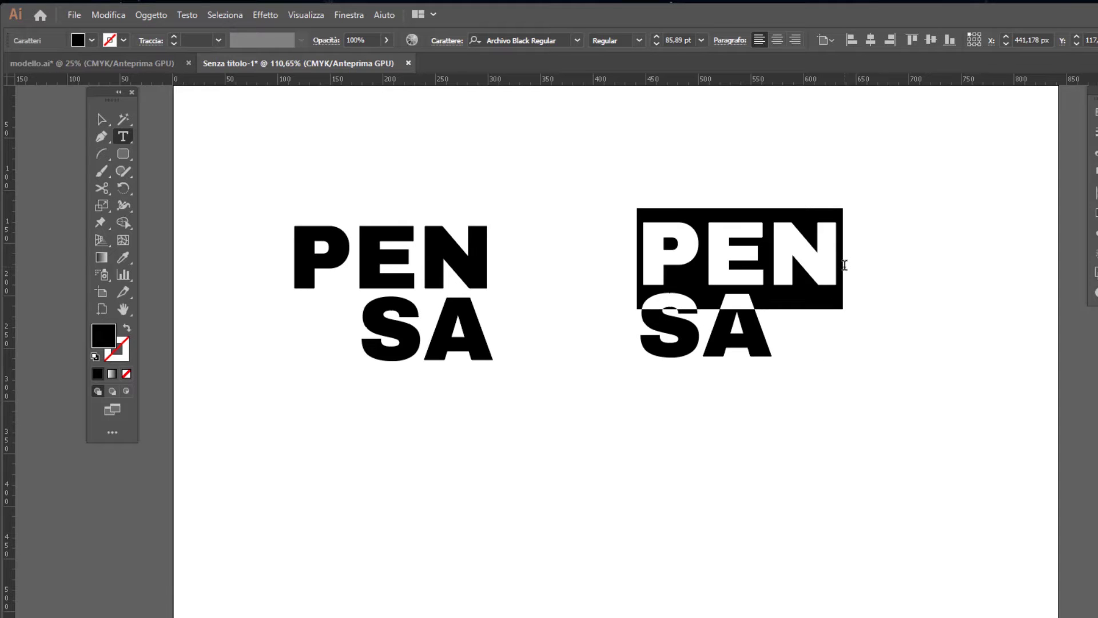
- Retype the copy as FUO over RI and duplicate FUORI lower on the page
type("FUO")
key("Down")
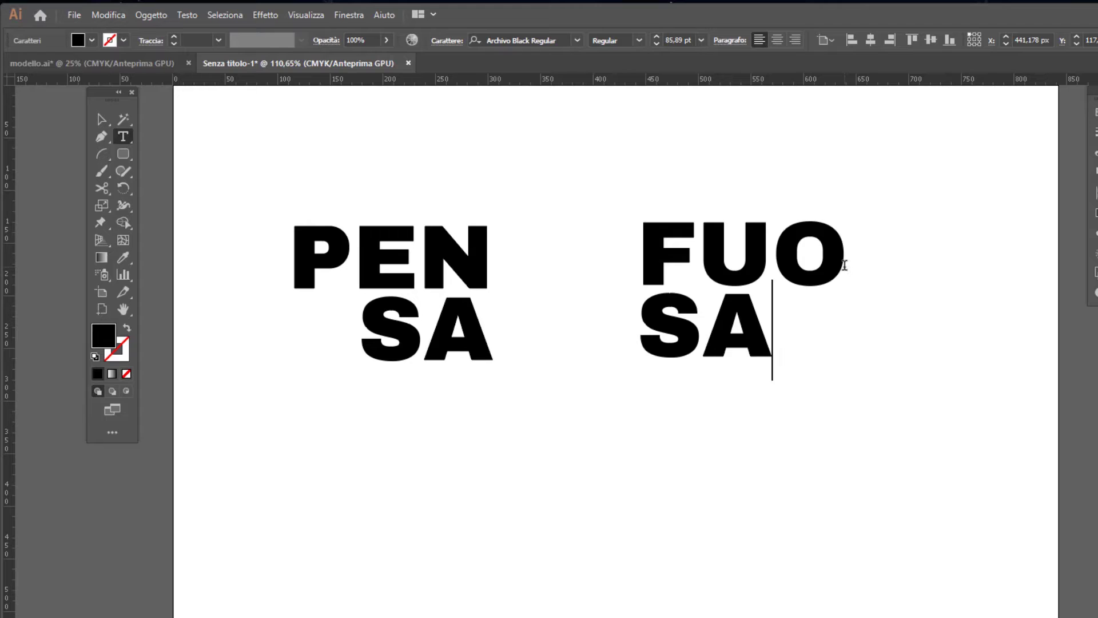
key("BackSpace")
key("BackSpace")
type("RI")
key("Escape")
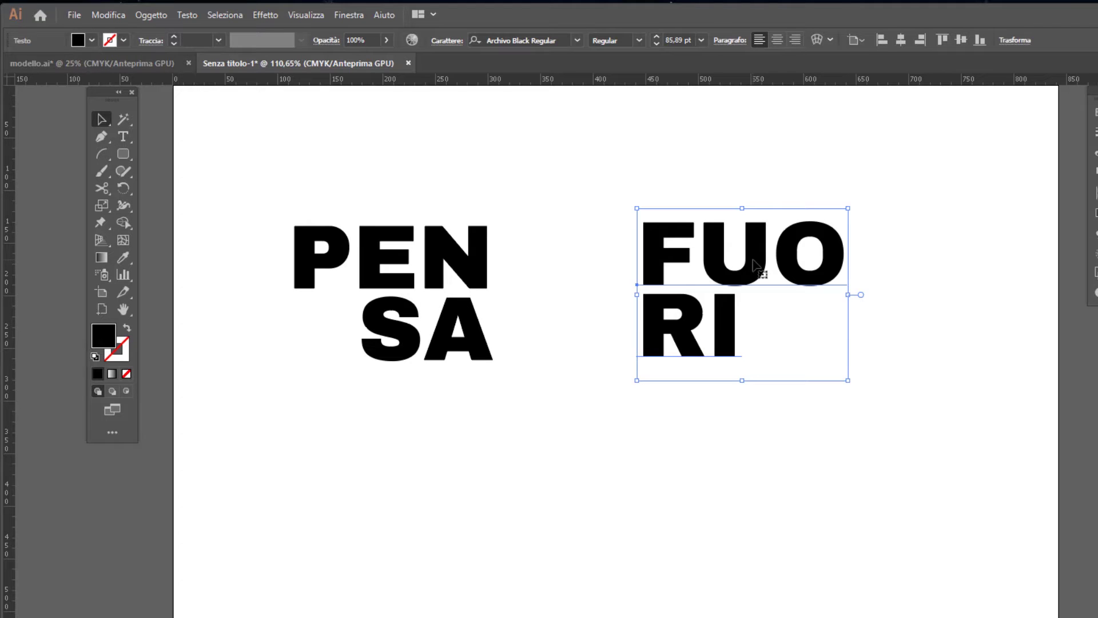
left_click_drag(753, 259, 574, 491, "alt")
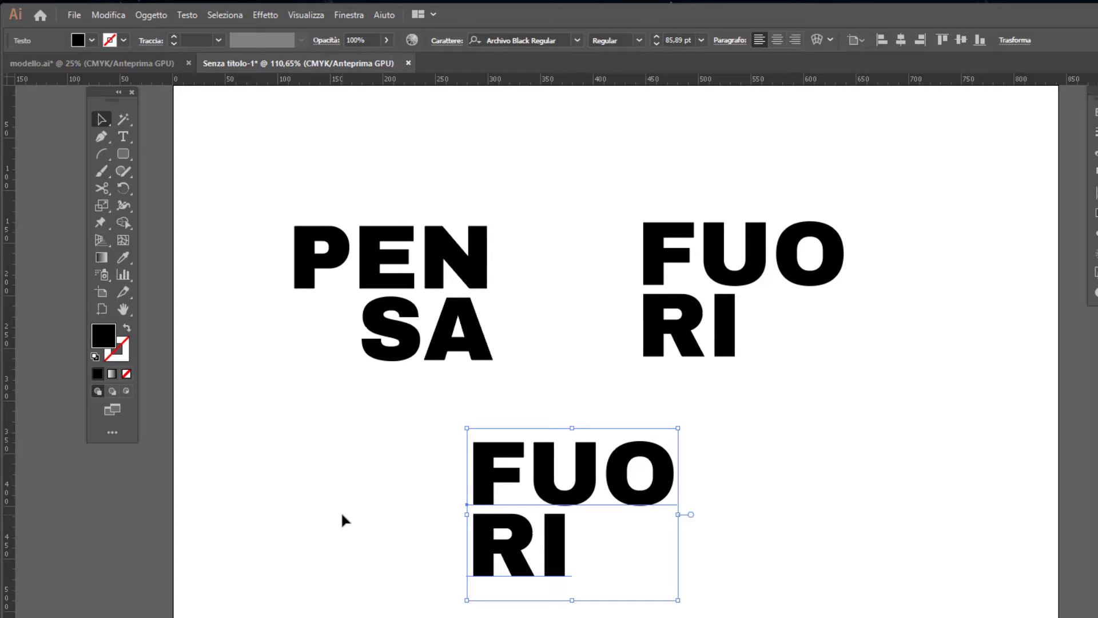
- Replace the lower copy's text with DAL over BOX
left_click(124, 138)
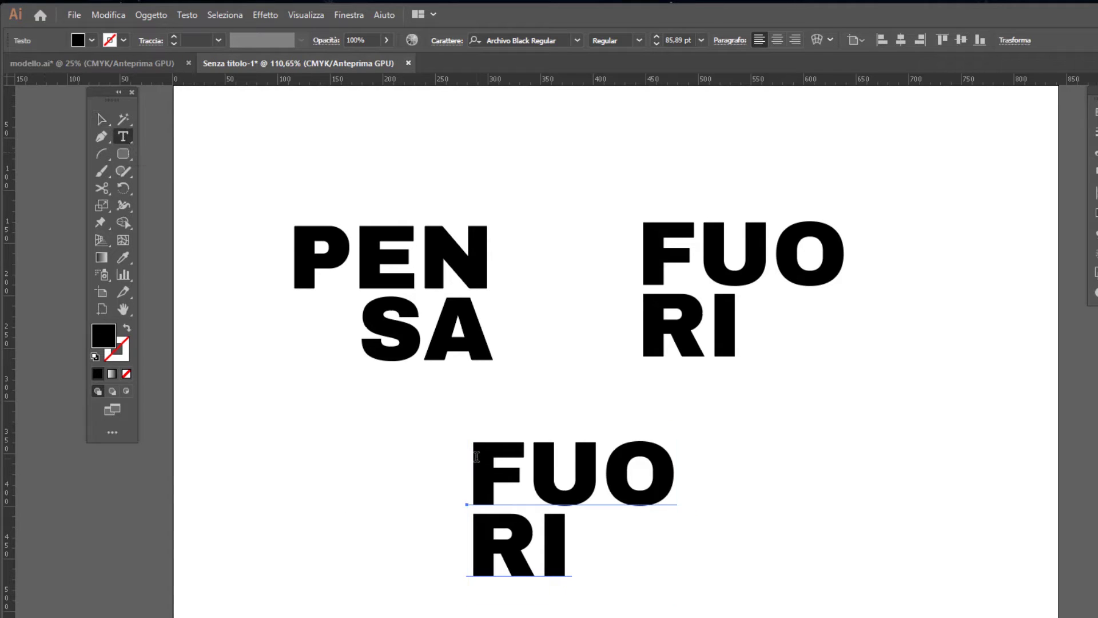
triple_click(476, 457)
type("DAL BO")
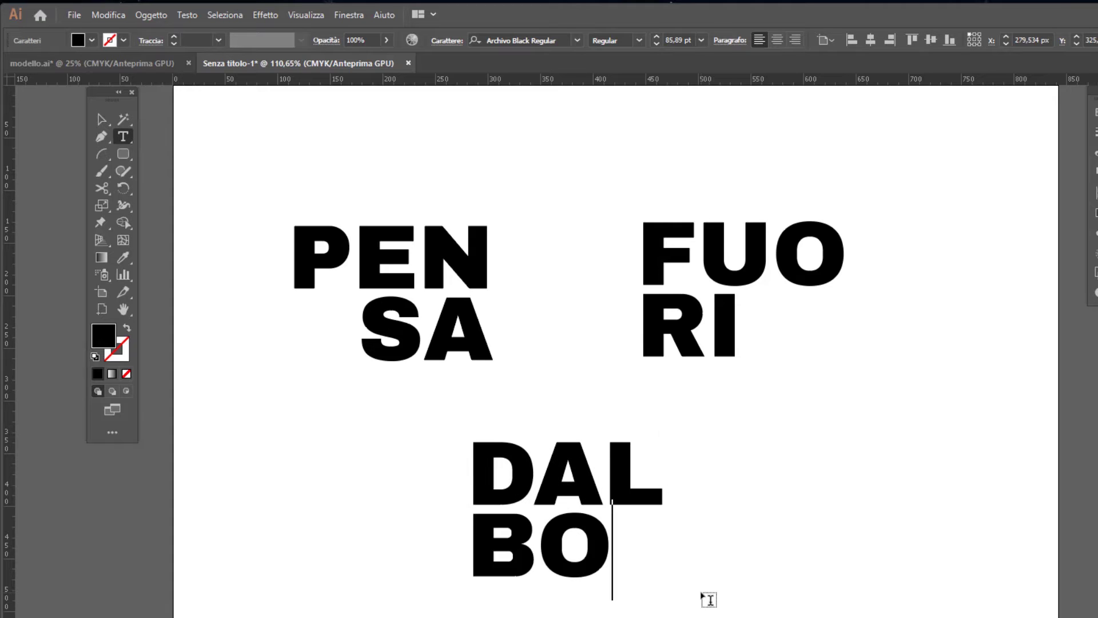
type("X")
key("Escape")
left_click(452, 266)
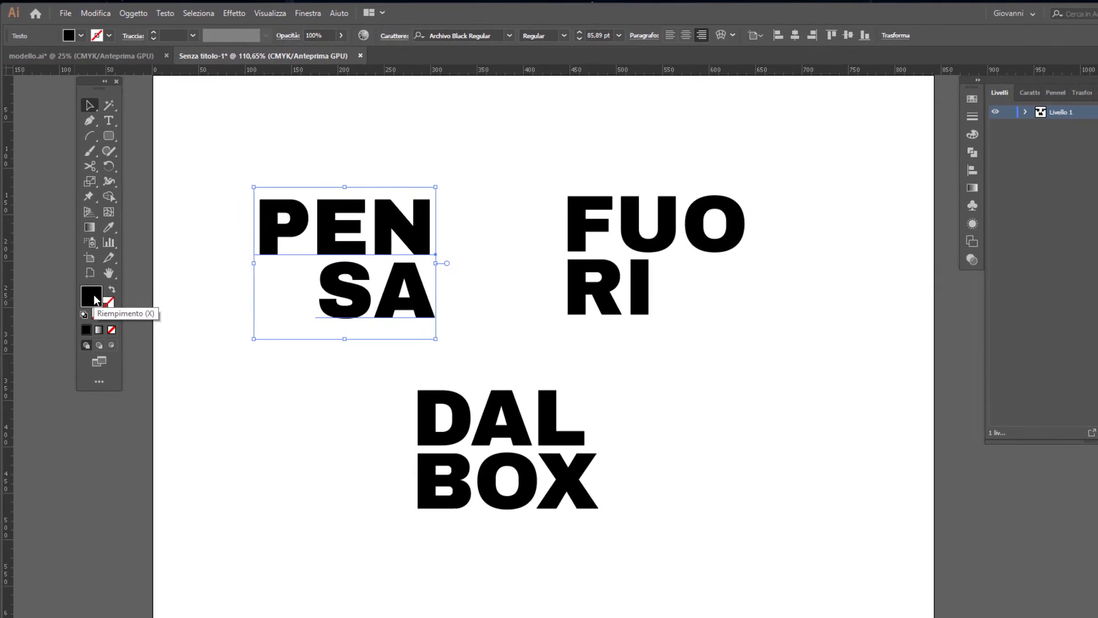
- Fill the PENSA text with mid grey #898989, then deselect
double_click(92, 297)
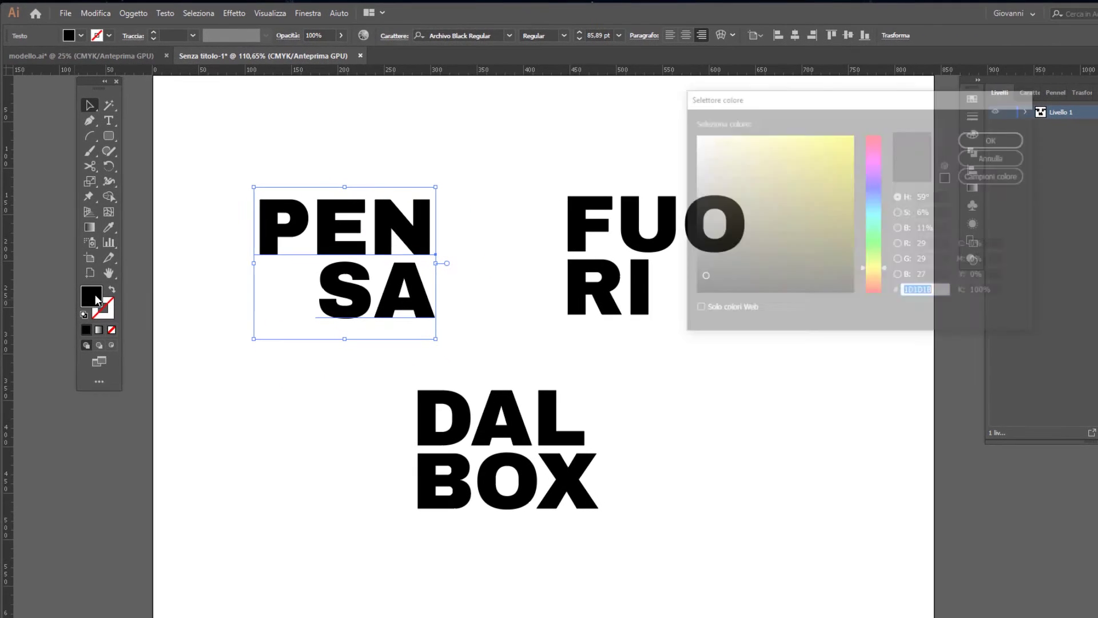
left_click(693, 209)
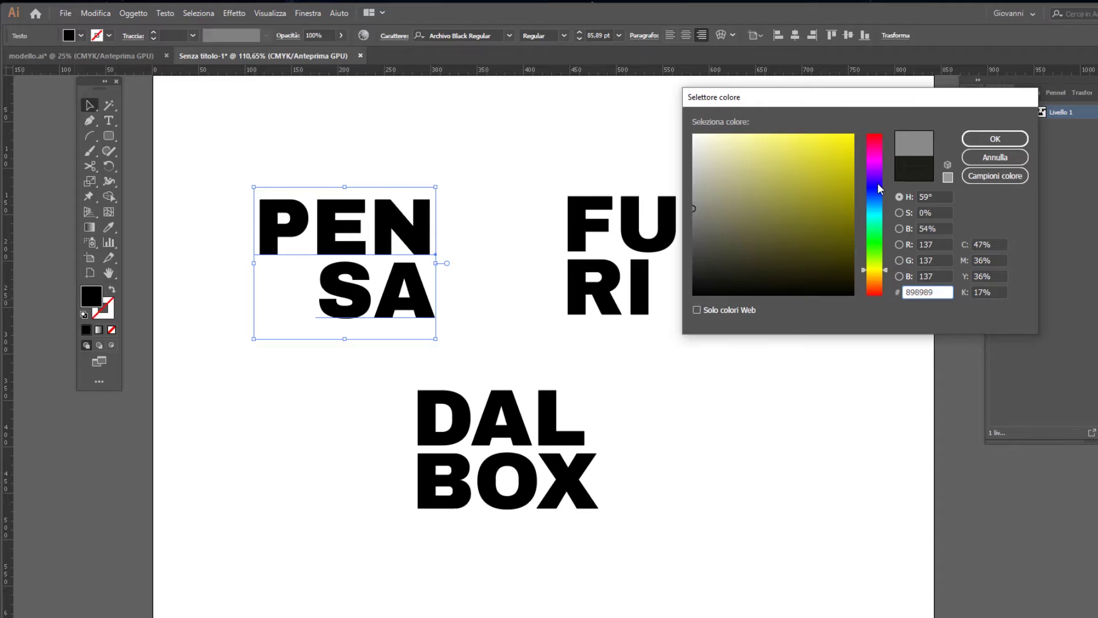
left_click(1002, 142)
left_click(802, 411)
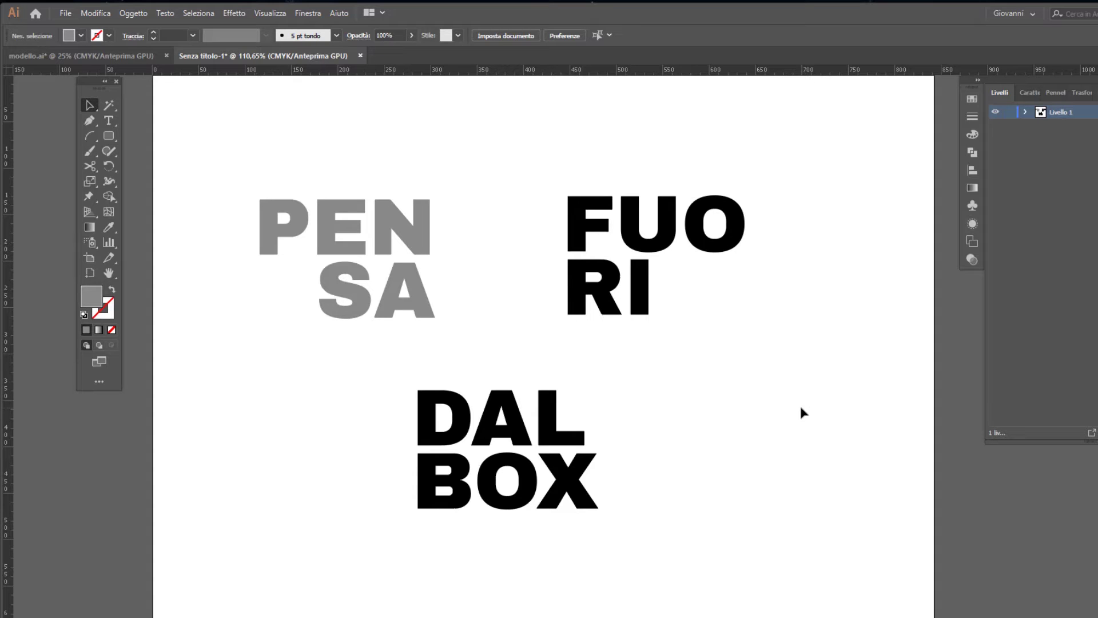
- Show the Symbols panel via the Window menu and preview the Symbol Libraries menu
left_click(308, 13)
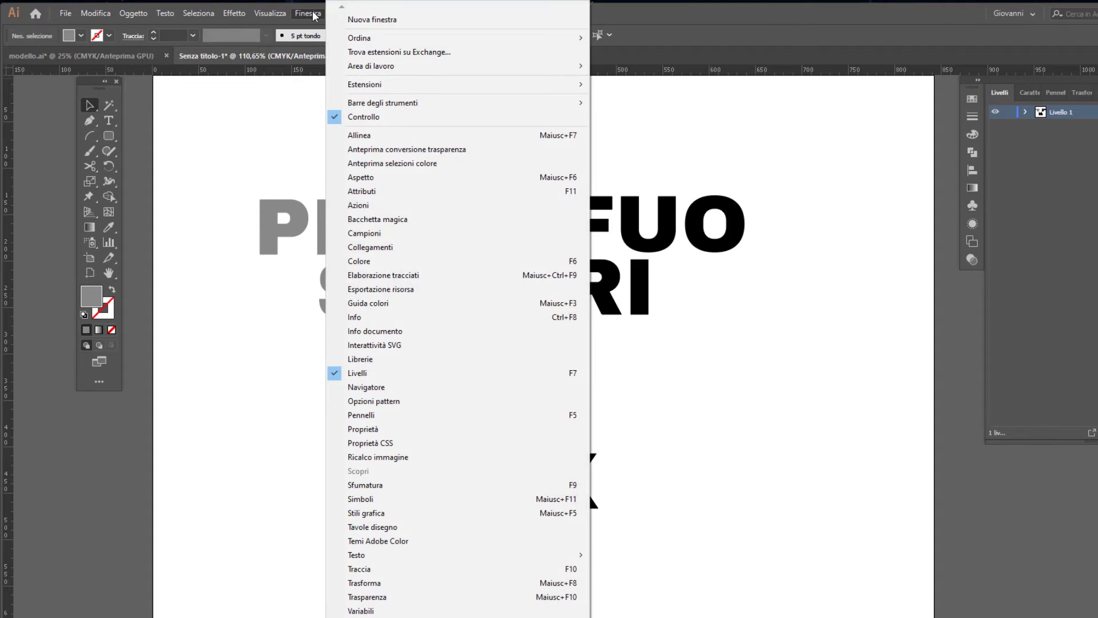
left_click(409, 502)
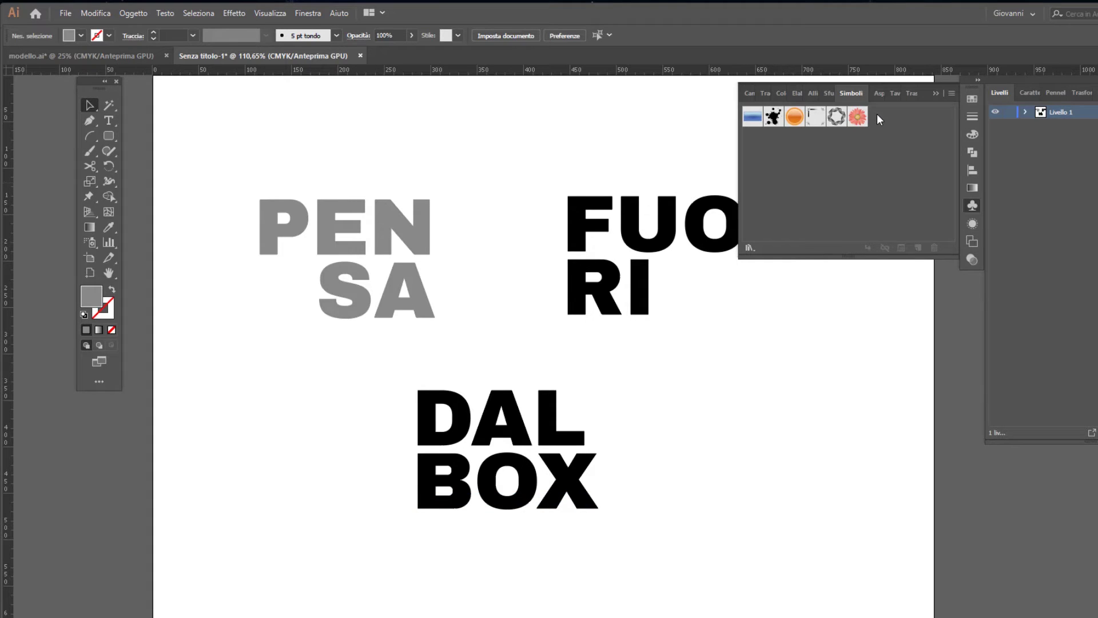
left_click(753, 248)
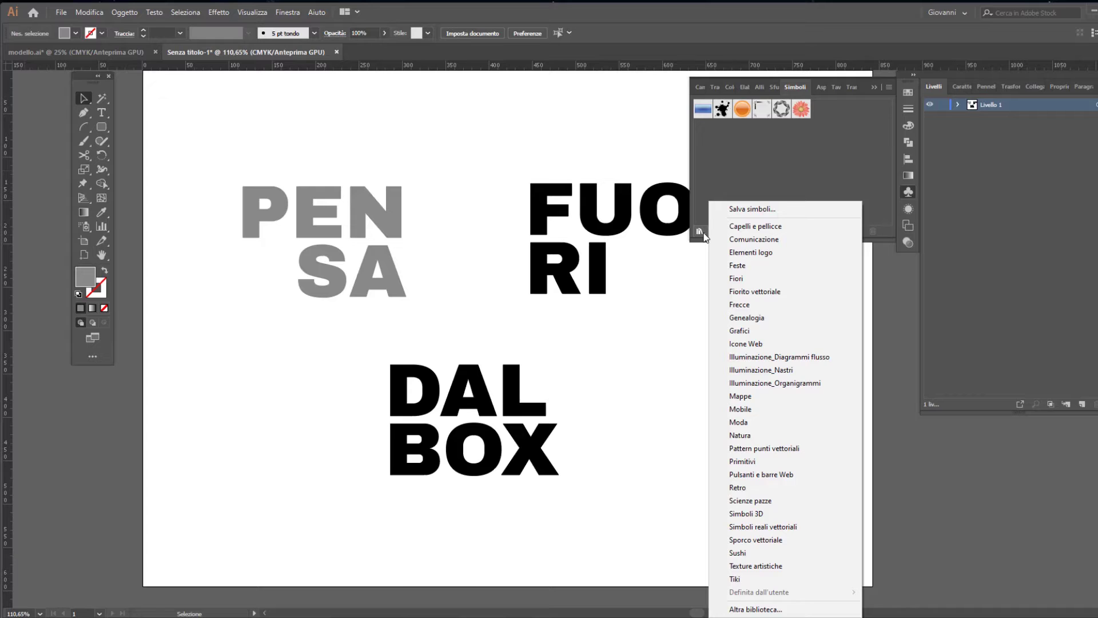
left_click(726, 156)
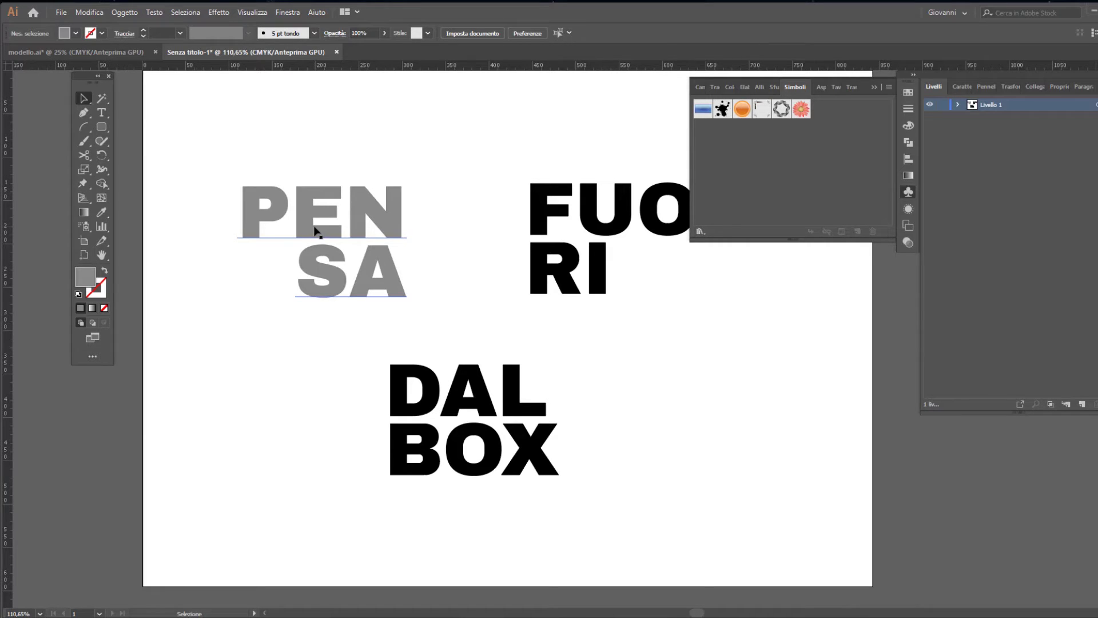
- Convert the grey PENSA text into a new dynamic symbol with Clip filmato export type
left_click_drag(316, 232, 784, 166)
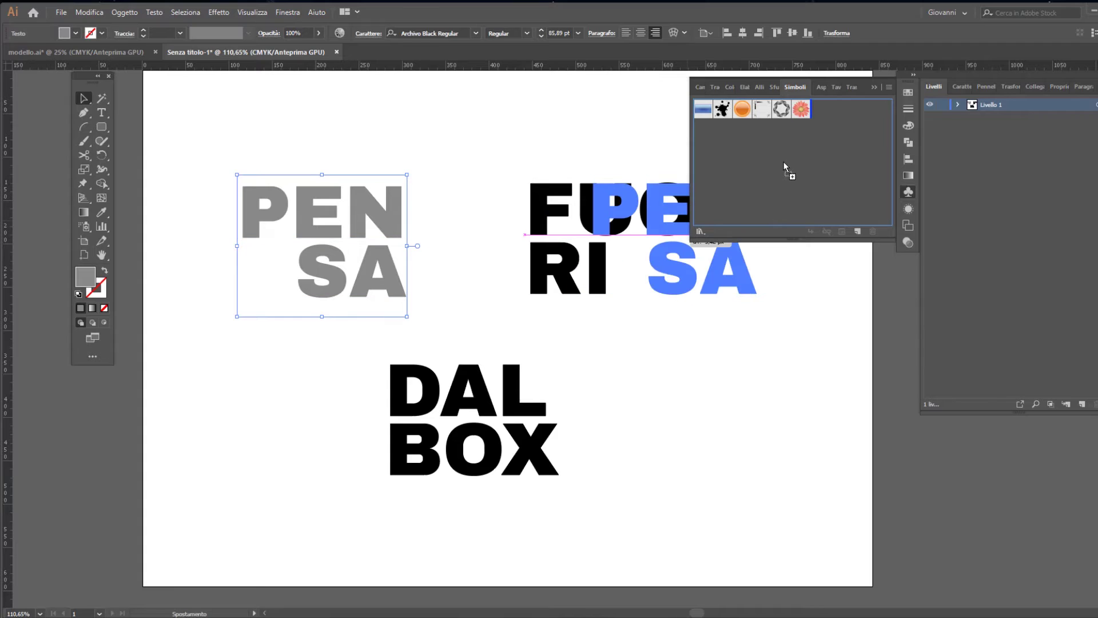
left_click_drag(785, 163, 785, 162)
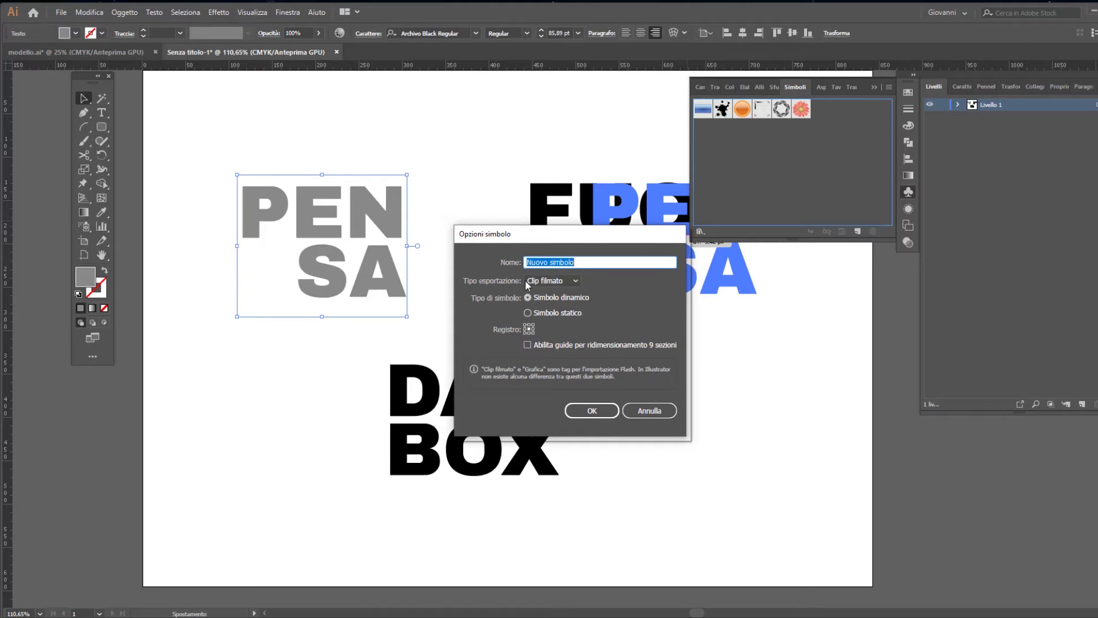
left_click(558, 280)
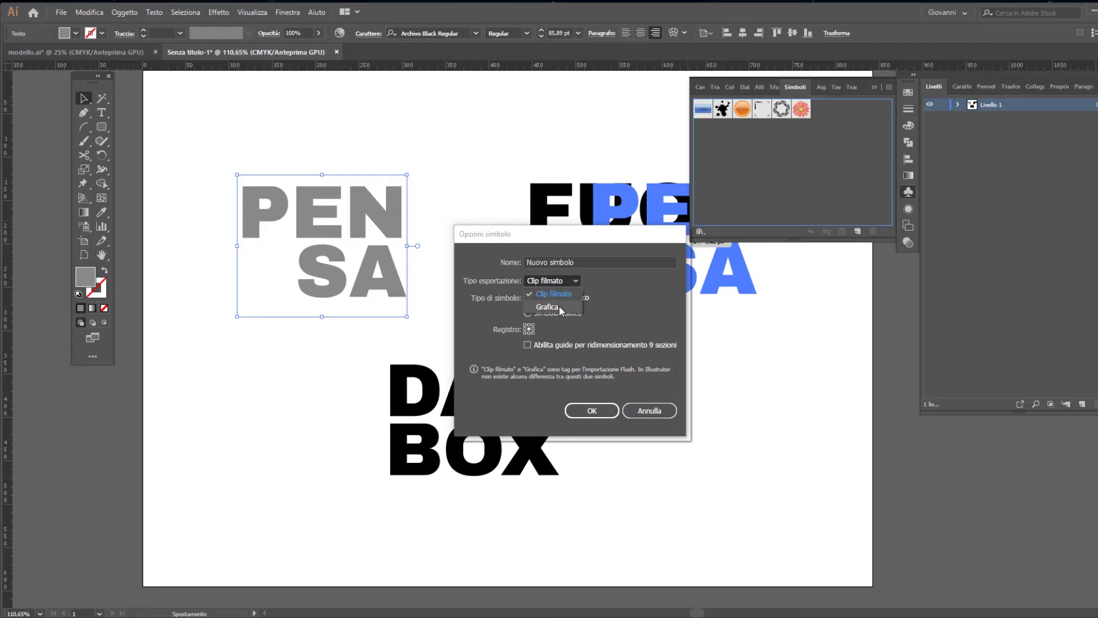
left_click(592, 283)
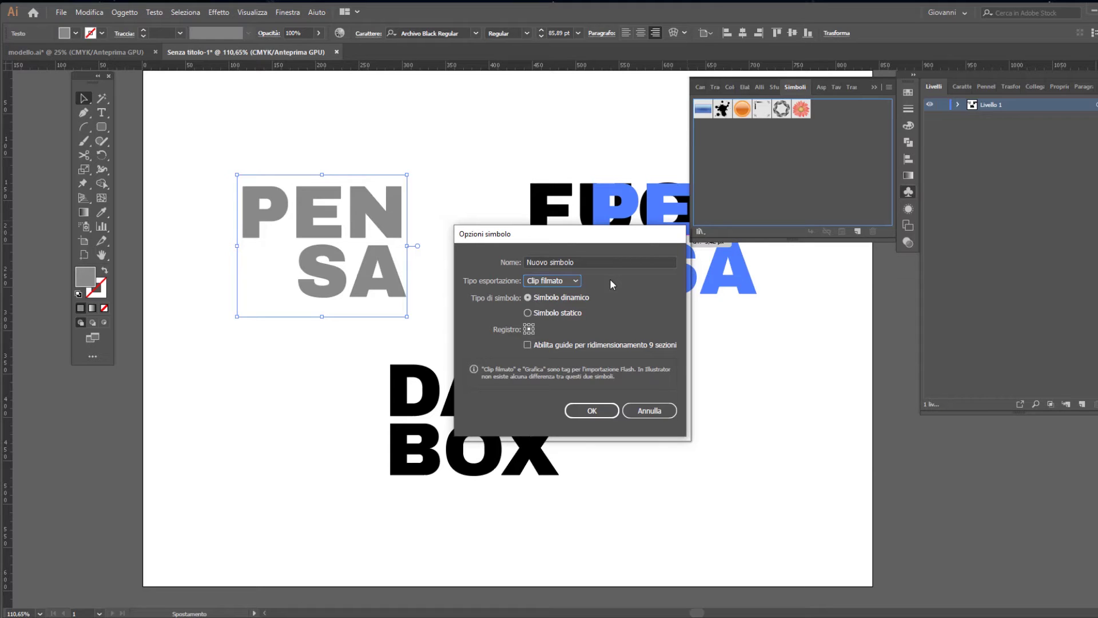
left_click(592, 411)
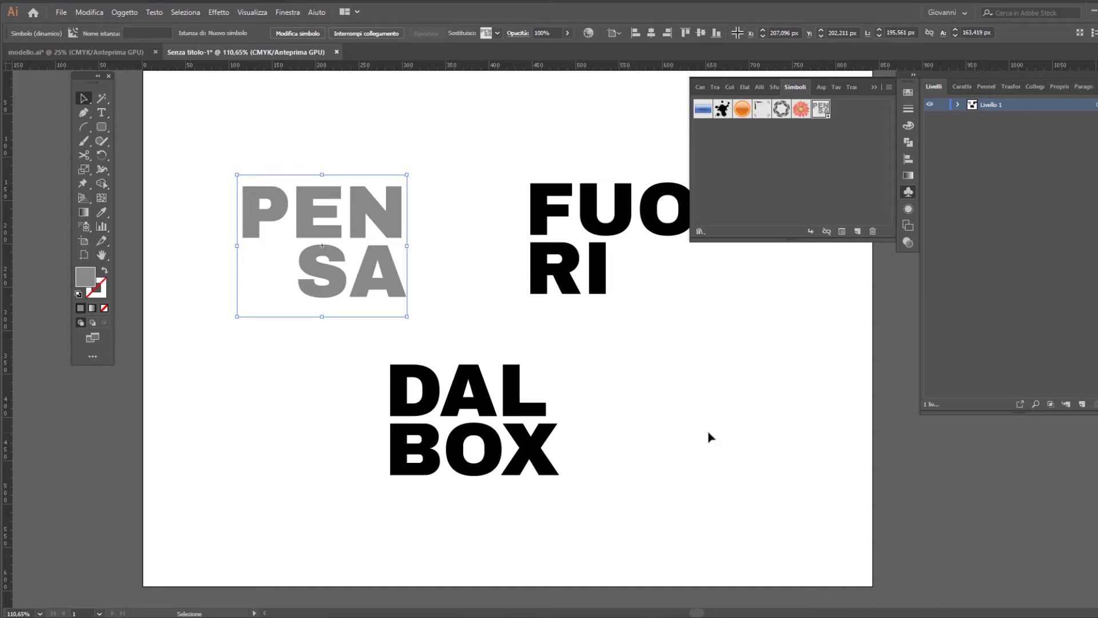
- Turn FUORI and DAL BOX into symbols and expand Livello 1 to show three symbol sublayers
left_click(599, 231)
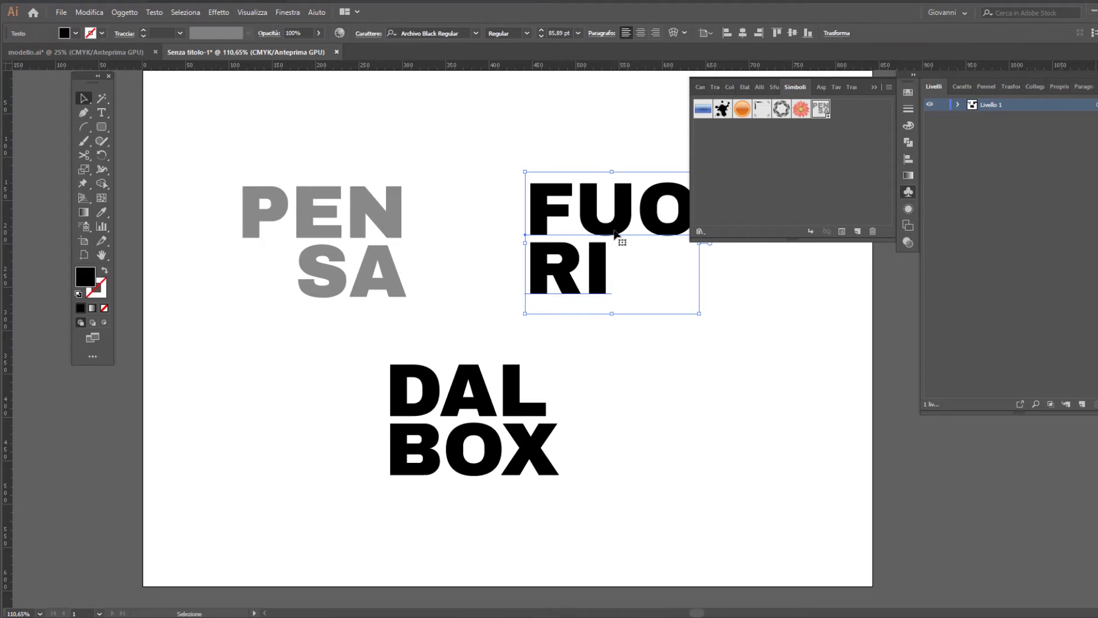
left_click_drag(615, 233, 792, 172)
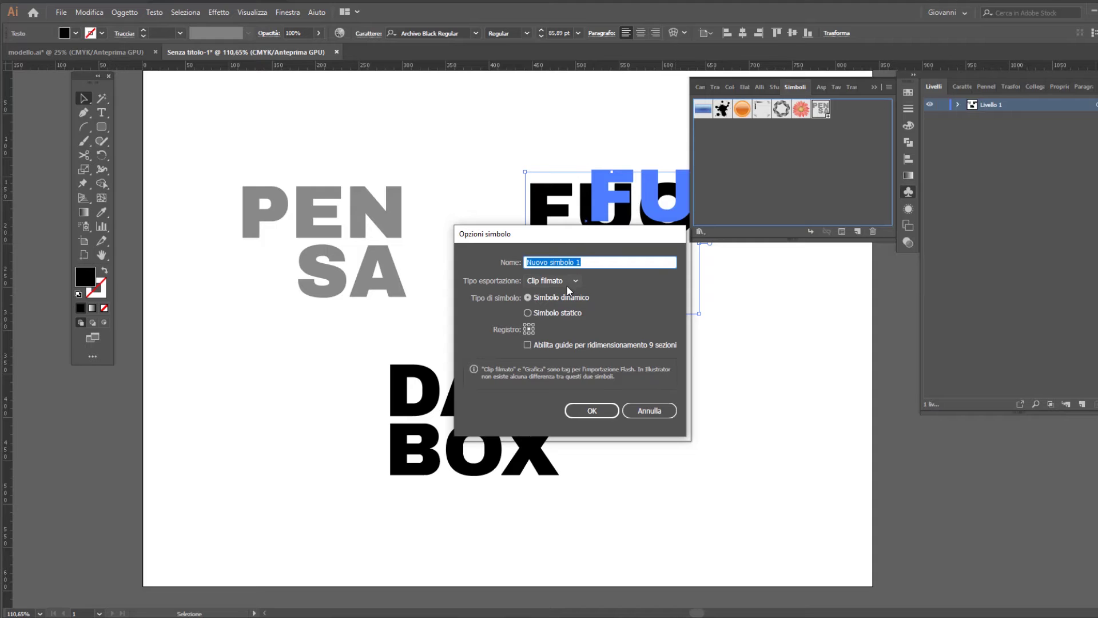
left_click(598, 411)
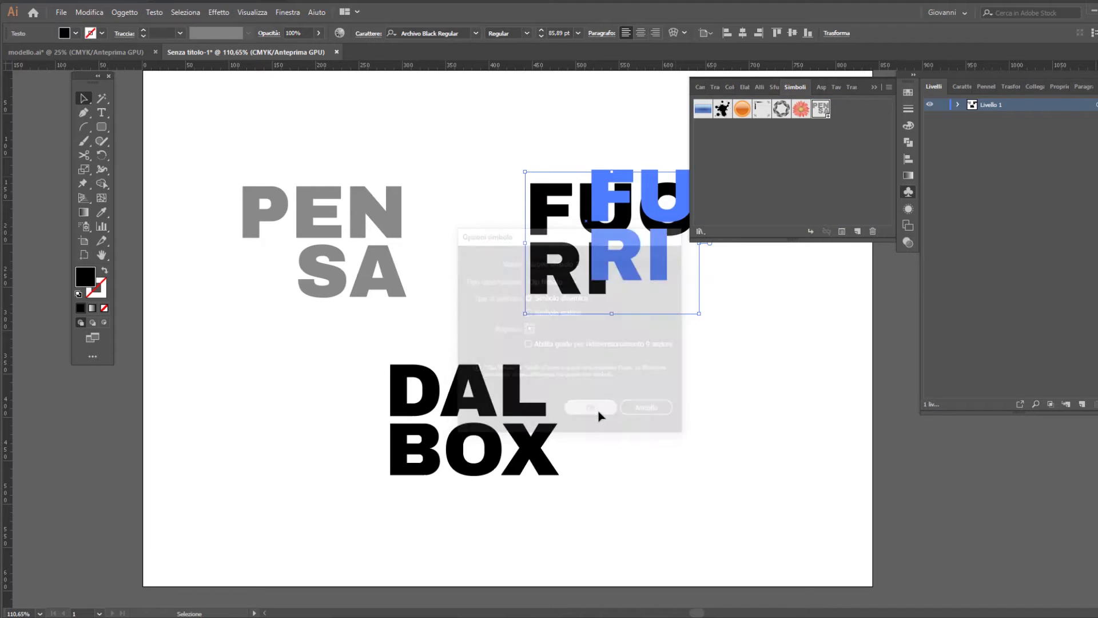
left_click_drag(514, 401, 784, 170)
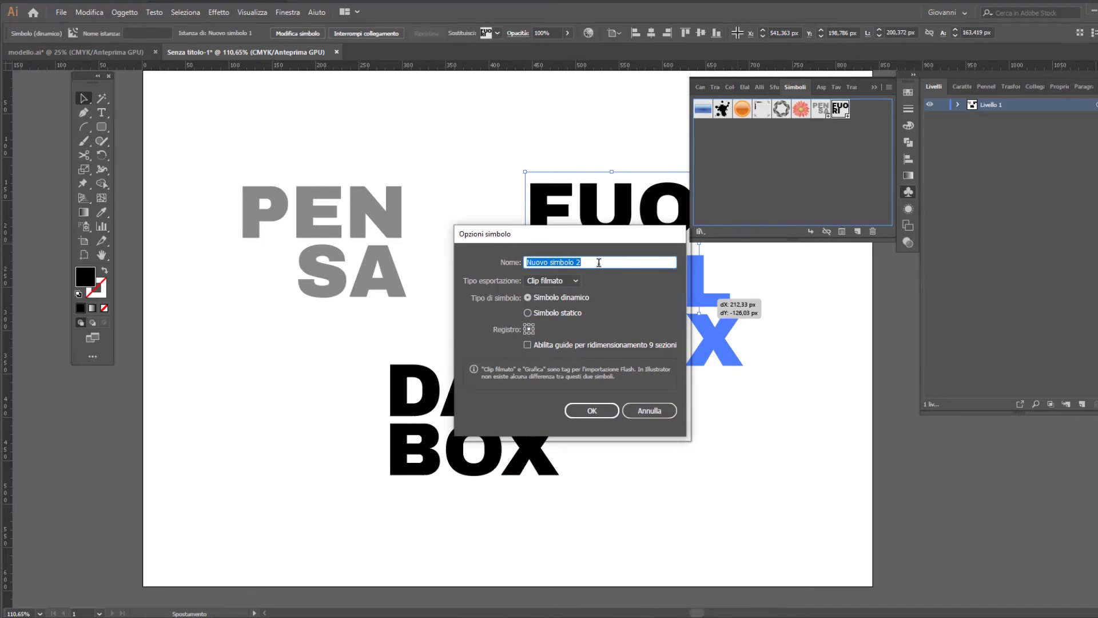
left_click(611, 412)
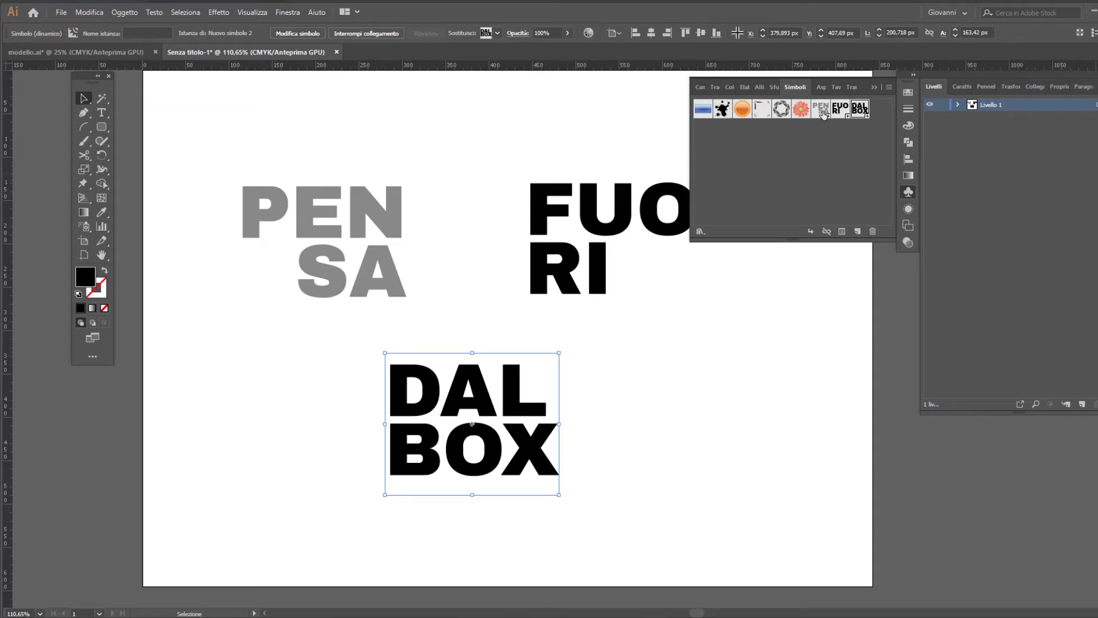
left_click(908, 193)
left_click(917, 105)
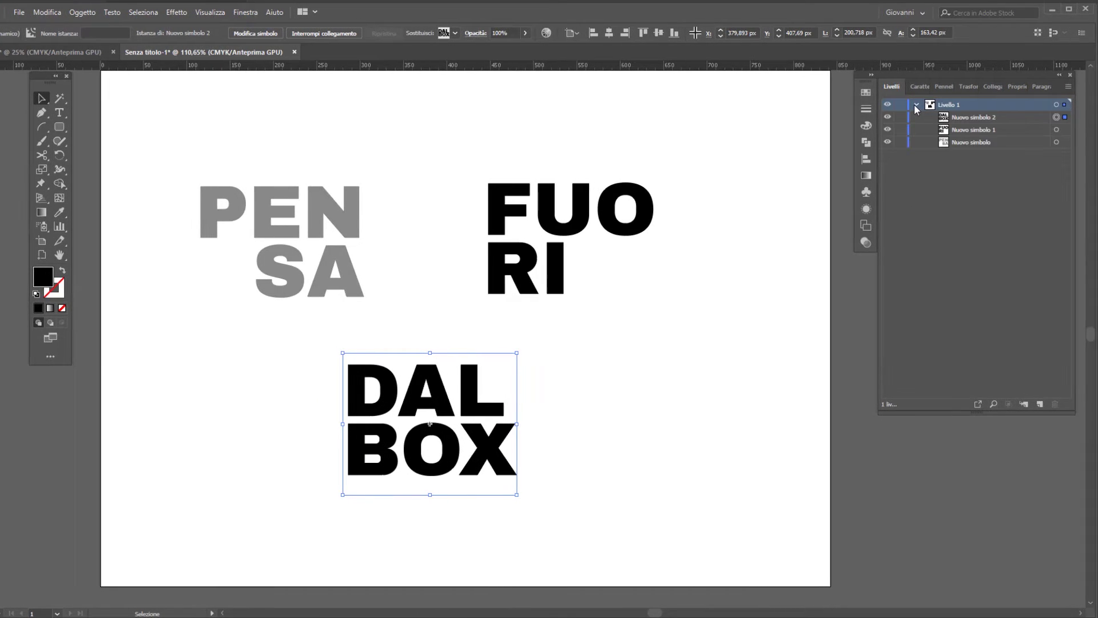
- Hide the three symbol sublayers and draw an exact 250 × 250 px square
left_click_drag(888, 117, 888, 142)
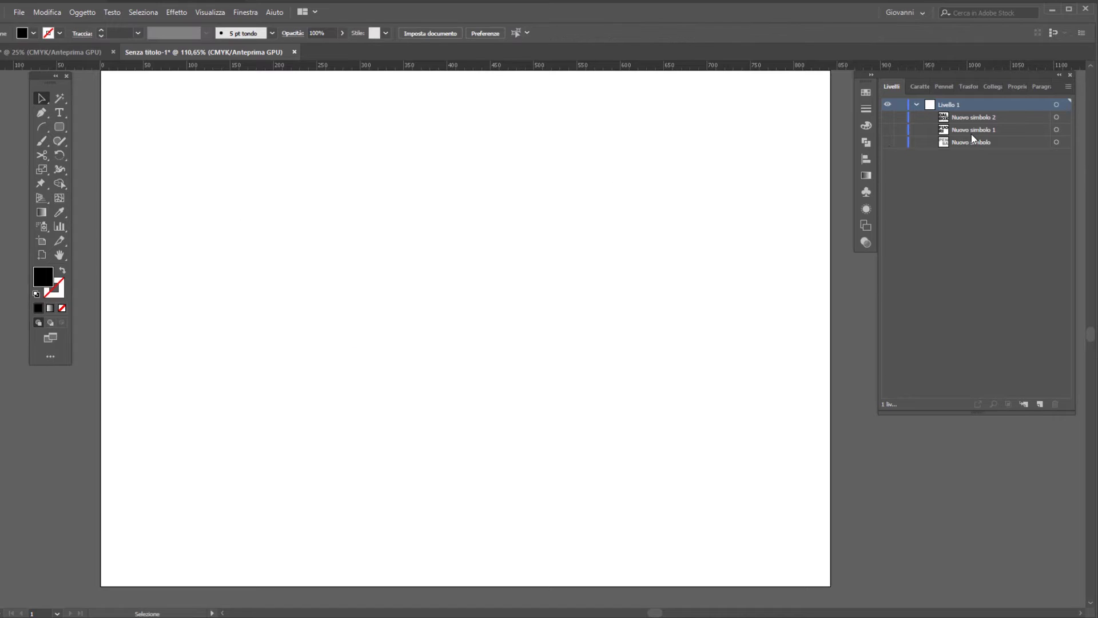
left_click(59, 128)
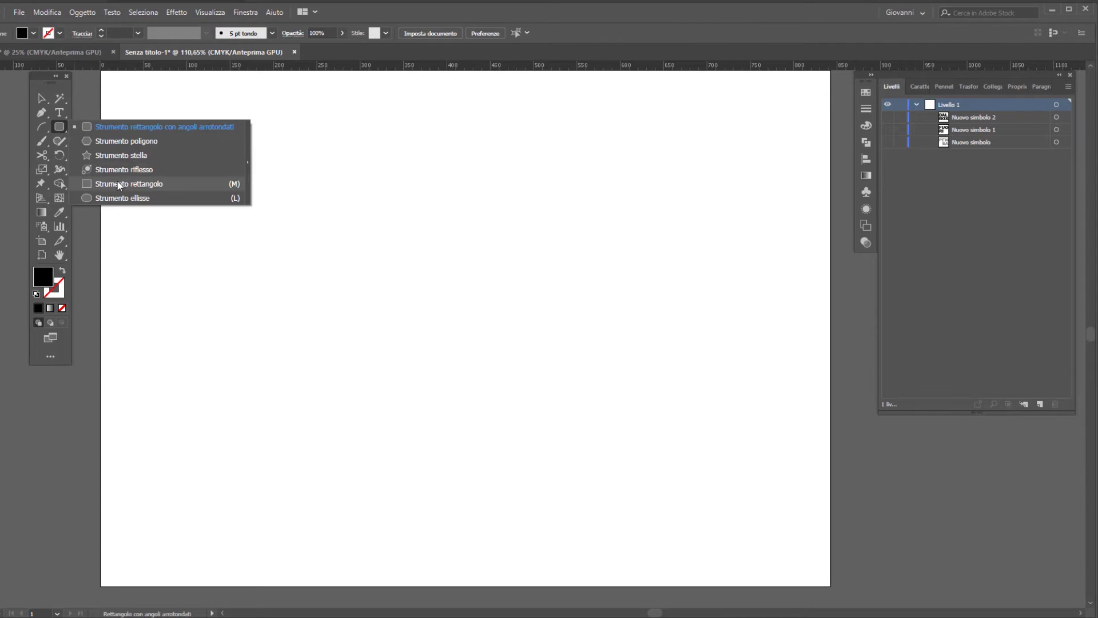
left_click(98, 184)
left_click(413, 207)
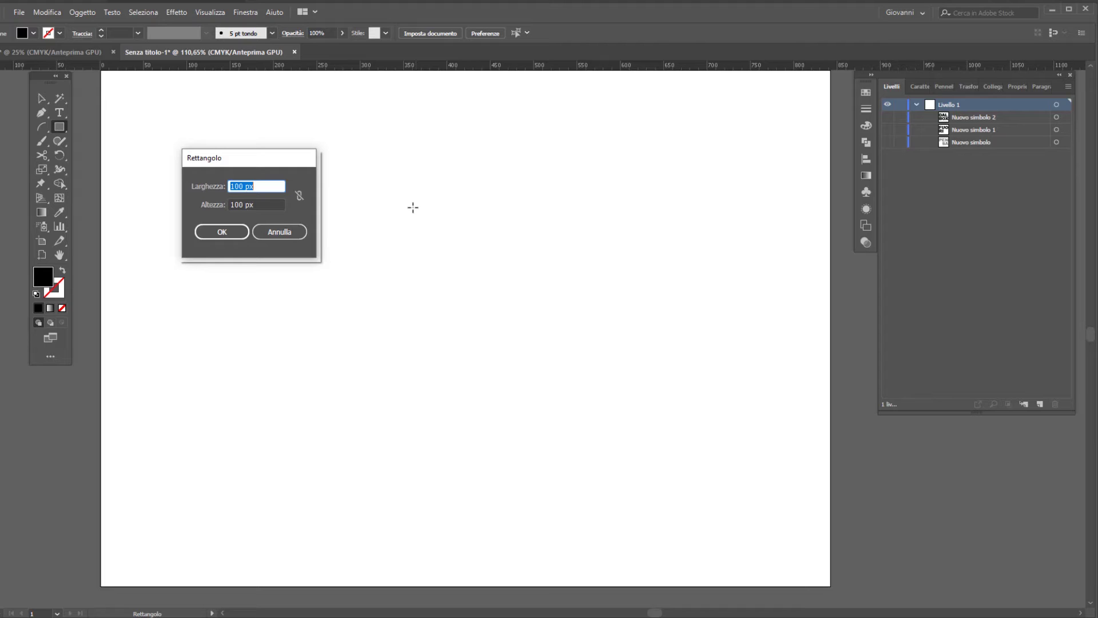
type("250")
key("Tab")
type("250")
key("Return")
- Fill the square with grey 808080 and move it to the left of the artboard
key("v")
left_click_drag(477, 274, 380, 208)
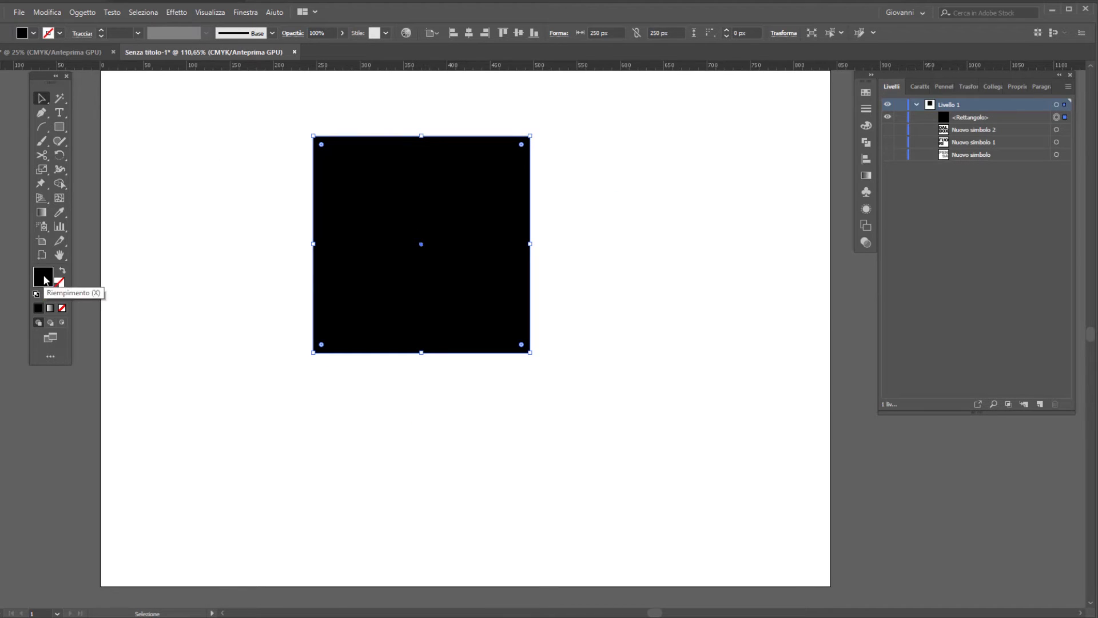
double_click(43, 277)
type("808080")
key("Return")
left_click_drag(411, 225, 327, 225)
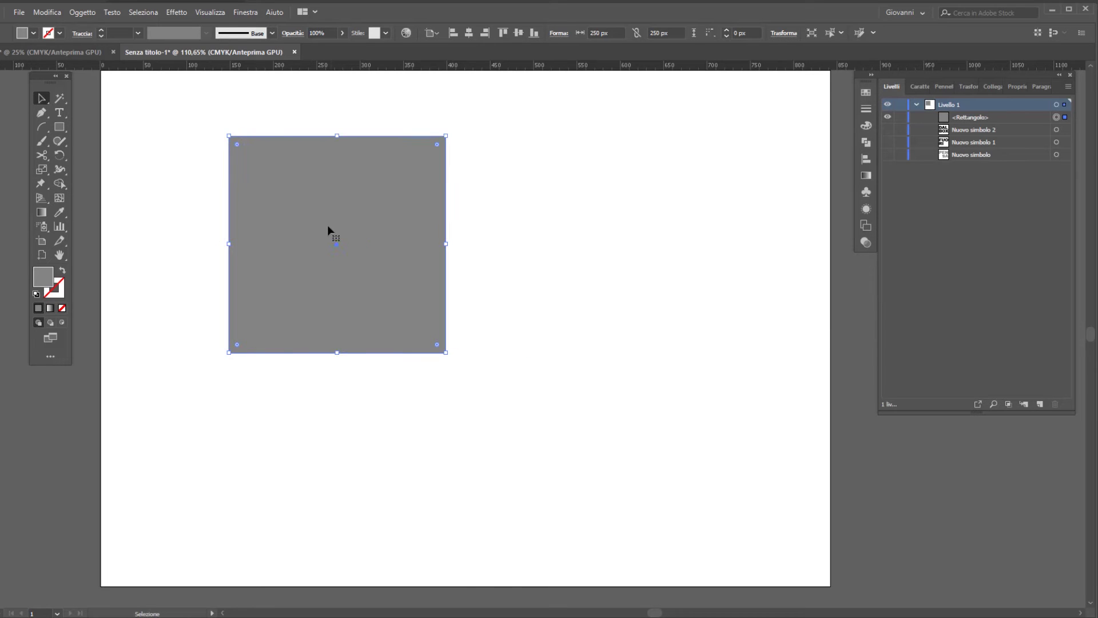
- Apply 3D Estrusione e smusso with preview on and a 250 pt extrusion depth
left_click(177, 12)
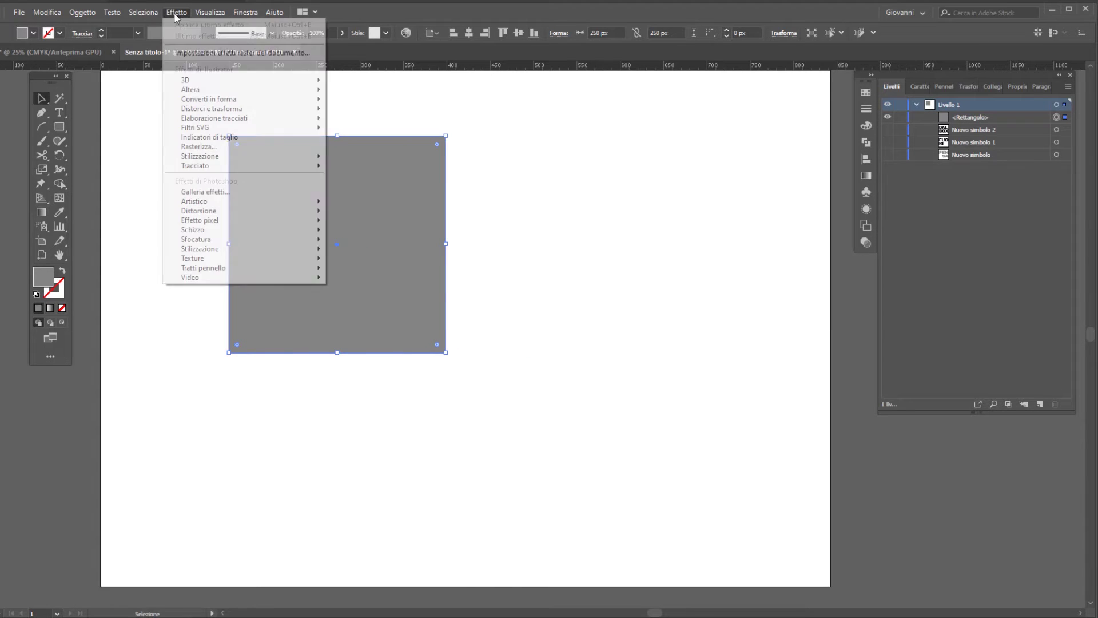
mouse_move(240, 80)
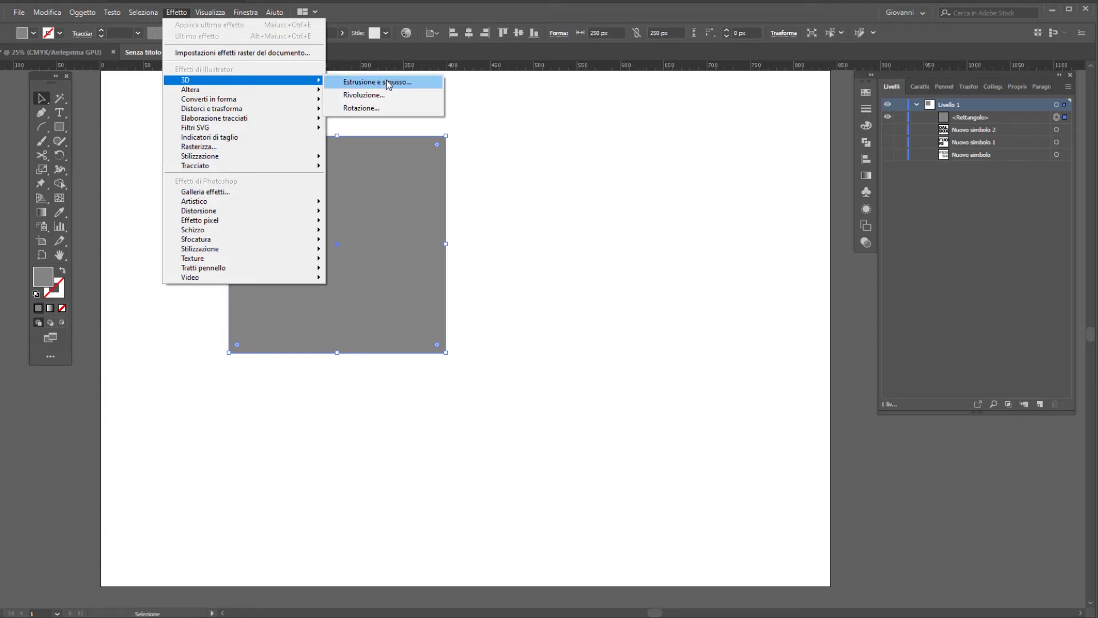
left_click(389, 87)
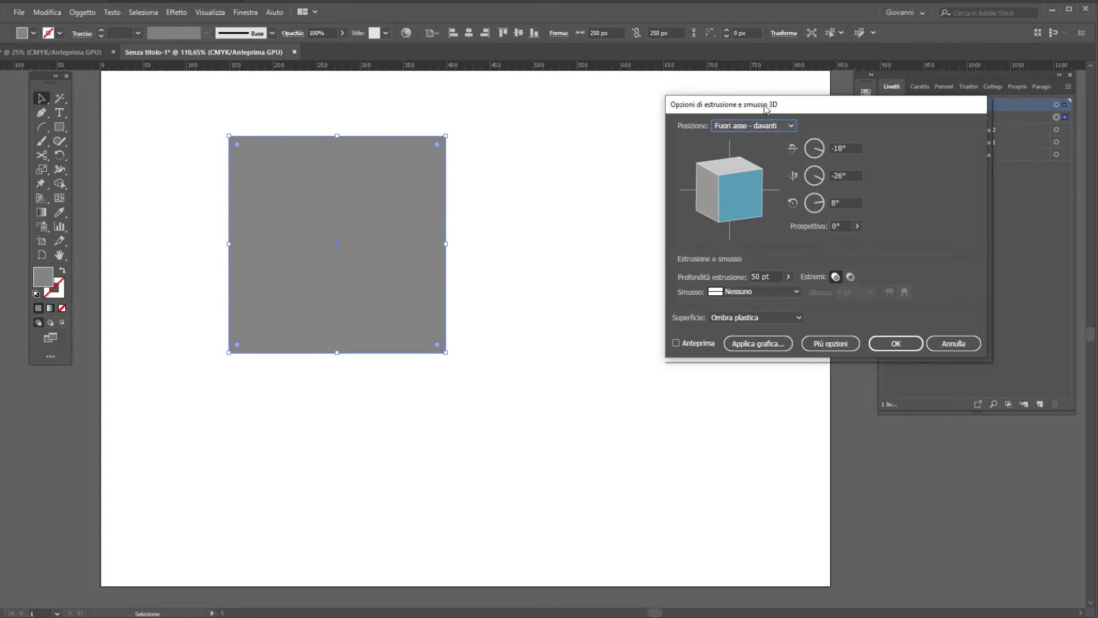
left_click_drag(765, 105, 627, 106)
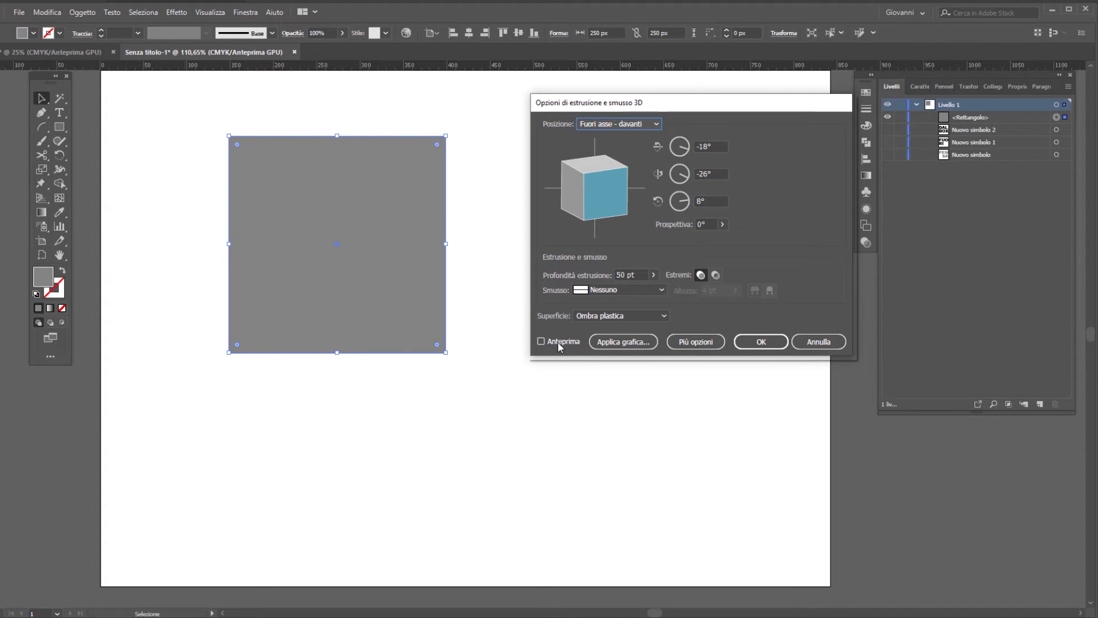
left_click(558, 341)
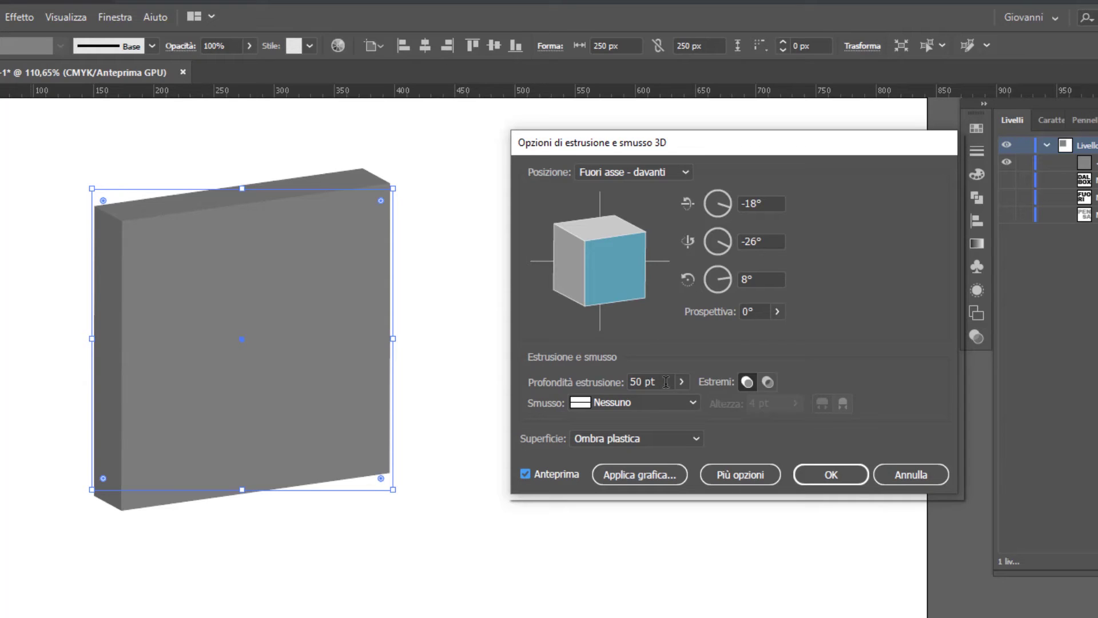
triple_click(666, 382)
type("250")
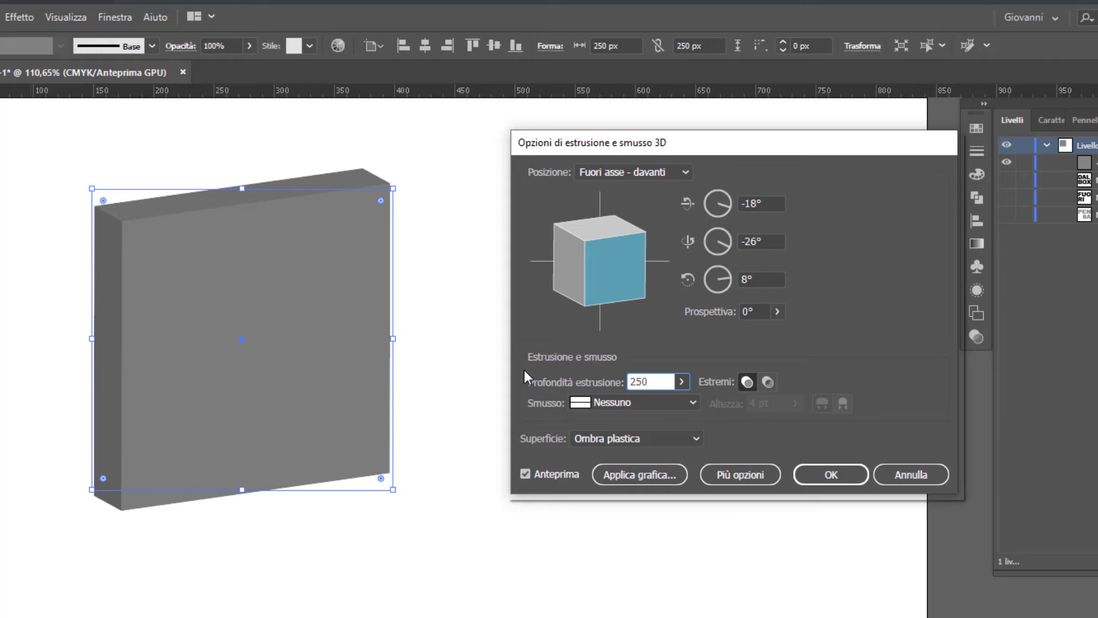
key("Tab")
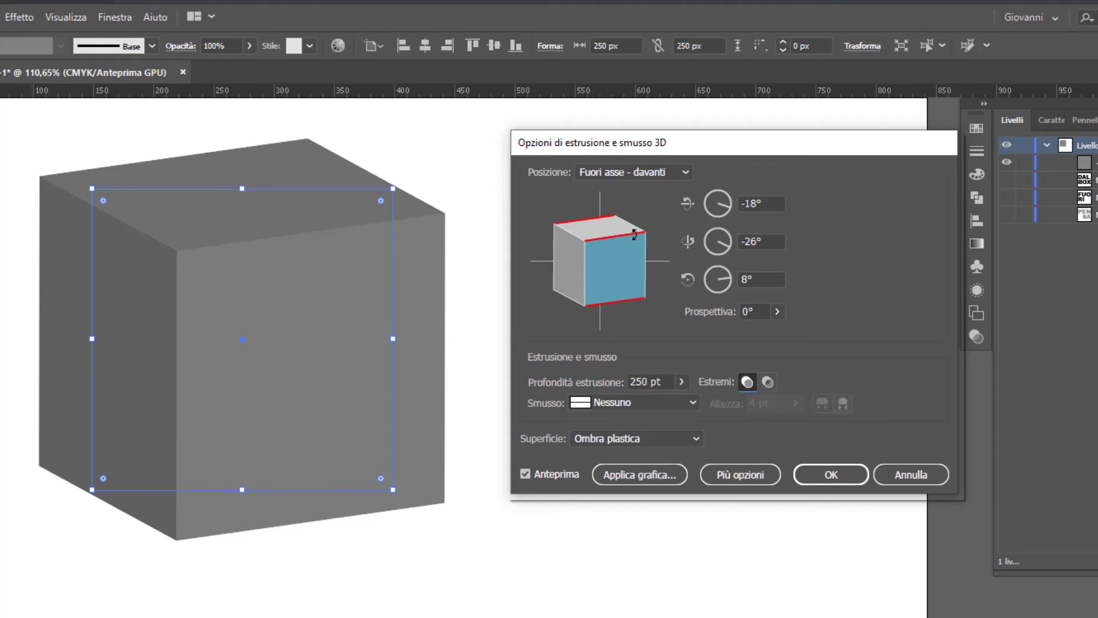
left_click(636, 173)
left_click(637, 173)
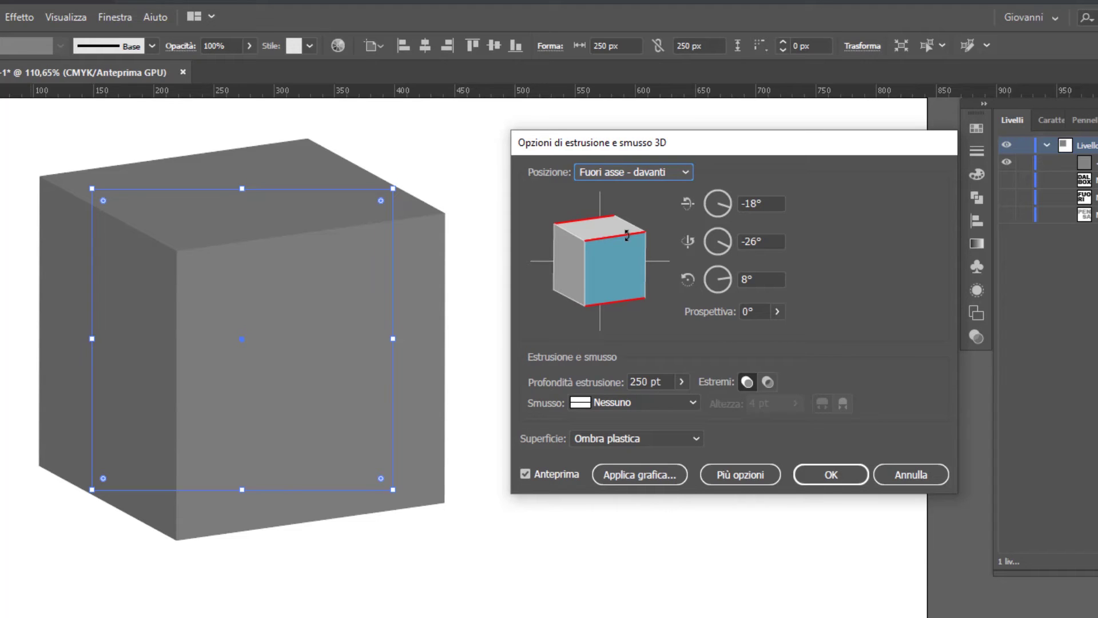
- Rotate the cube to a custom -40°, -34°, 12° angle, keeping the bevel at Nessuno
left_click(627, 235)
left_click_drag(627, 235, 627, 246)
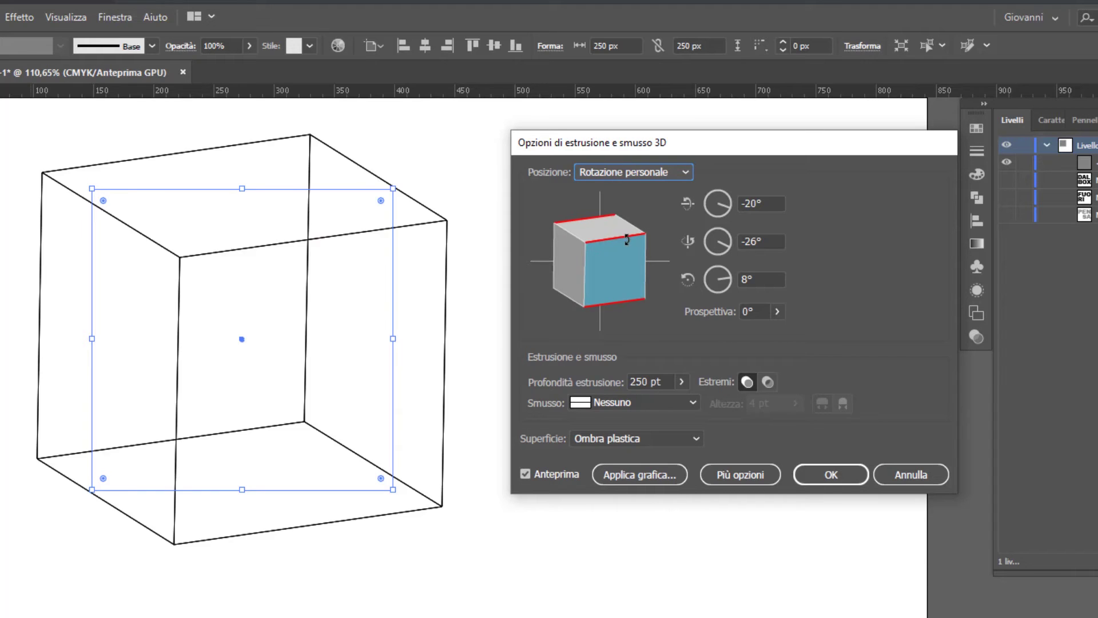
mouse_move(626, 252)
left_mouse_down()
mouse_move(626, 232)
mouse_move(640, 234)
mouse_move(588, 291)
left_mouse_up()
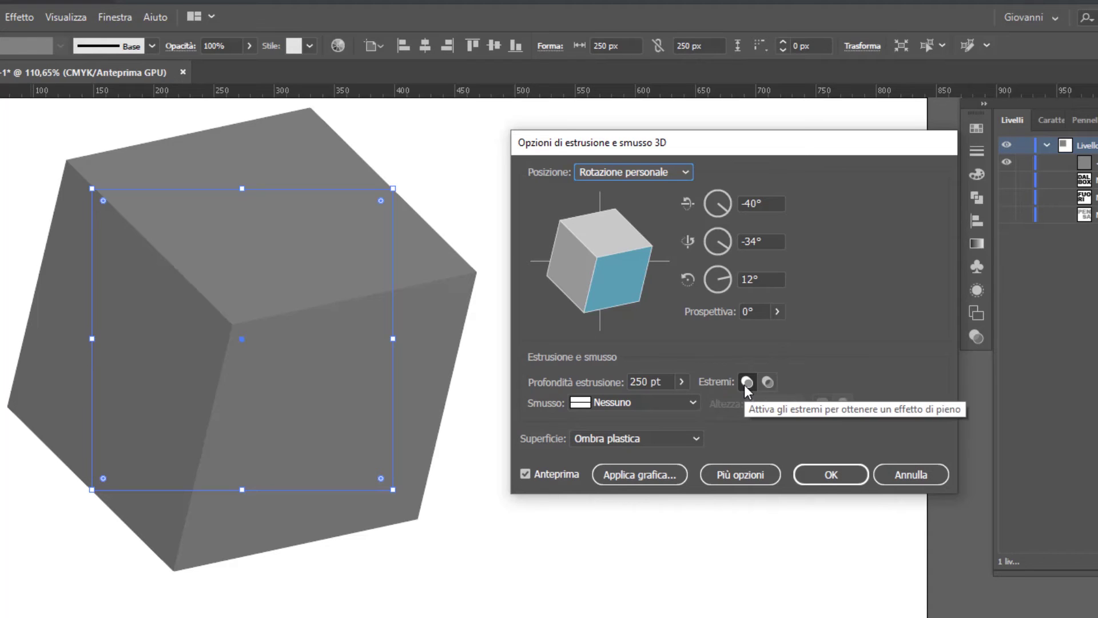
left_click(682, 402)
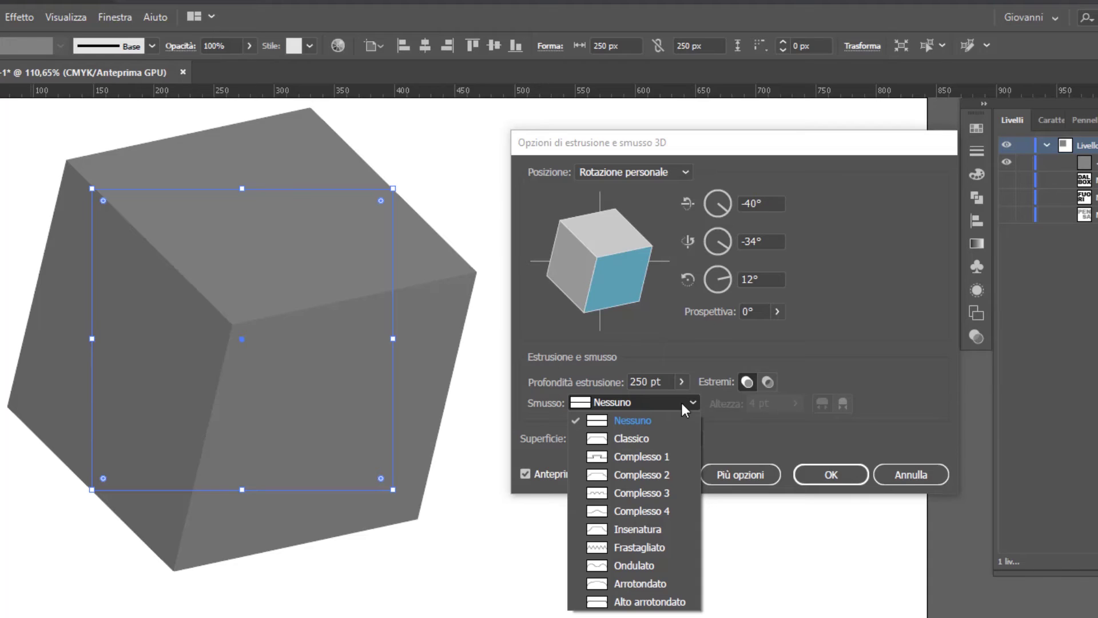
left_click(809, 423)
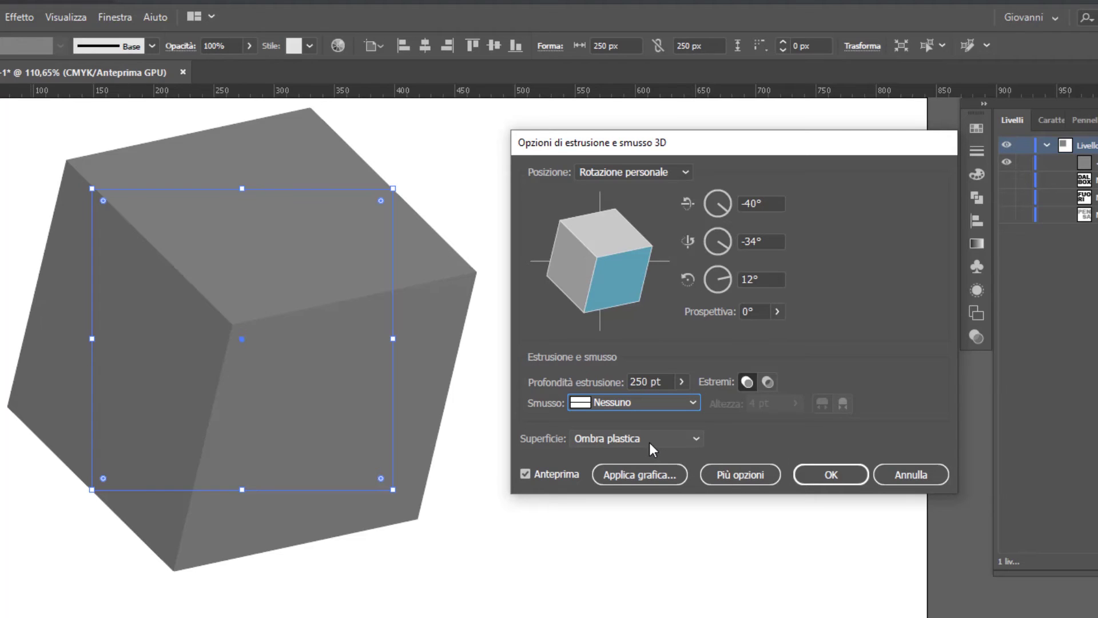
- Open Map Art and step through the cube's surfaces to reach the left face
left_click(573, 426)
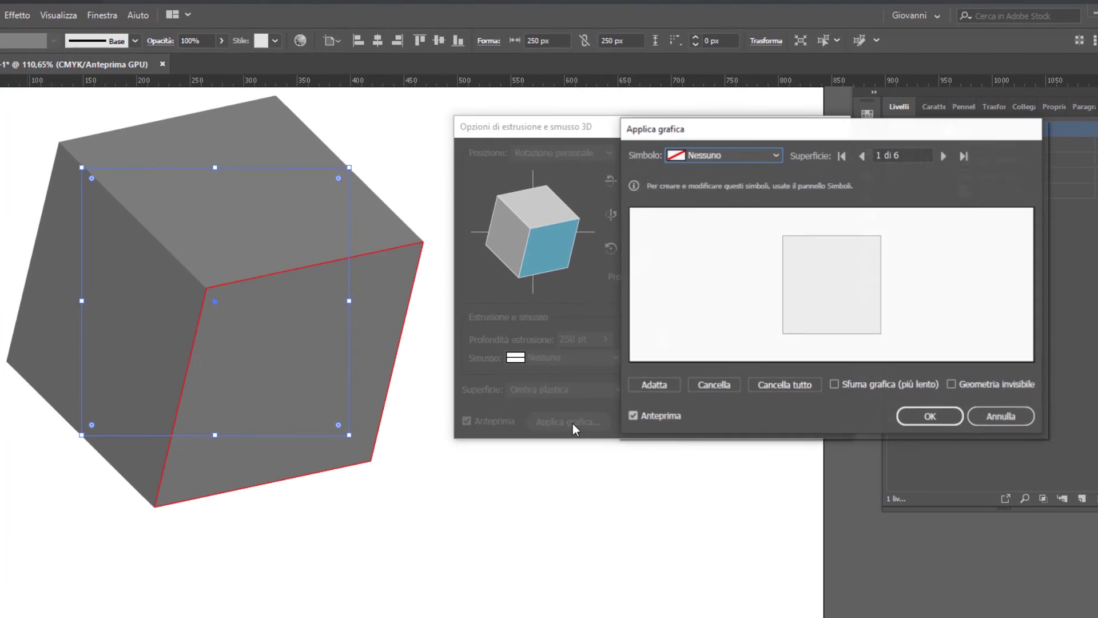
left_click_drag(790, 129, 636, 122)
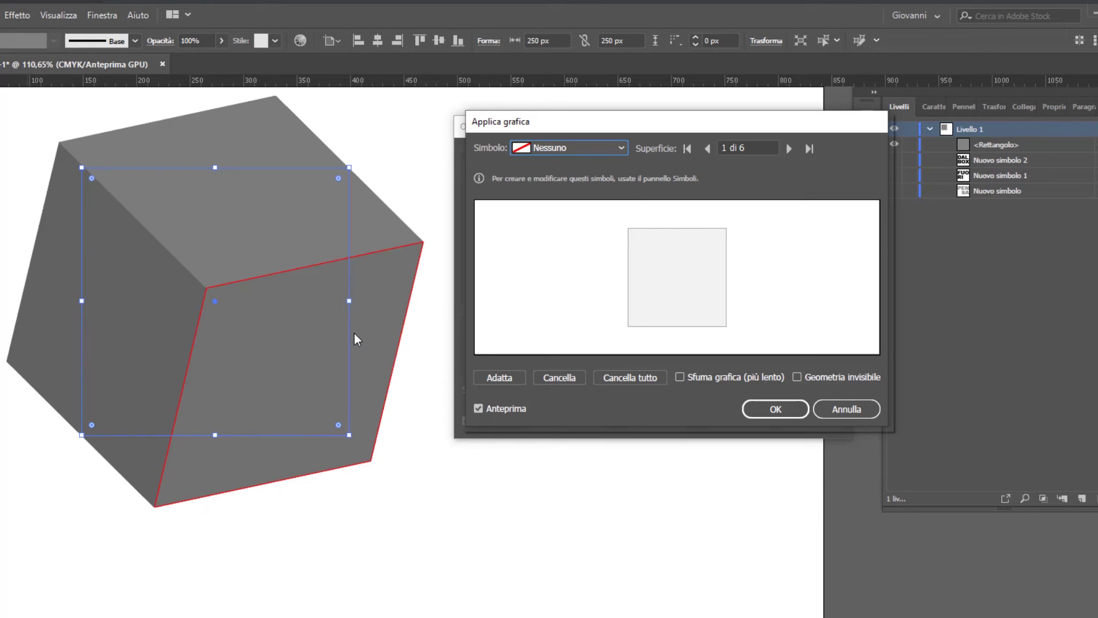
left_click(788, 149)
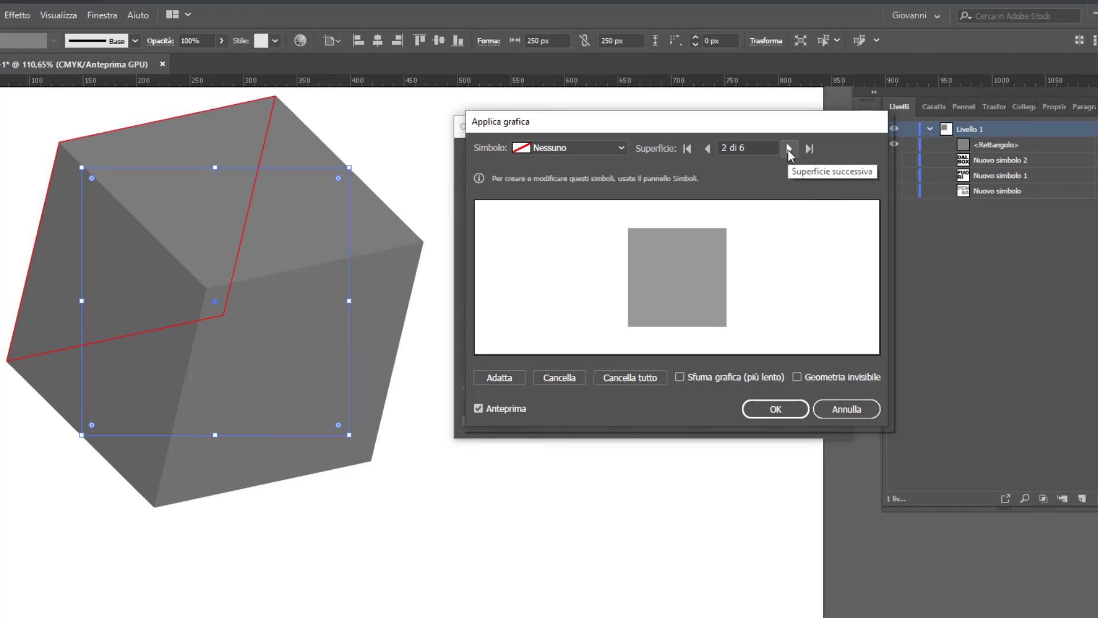
left_click(789, 149)
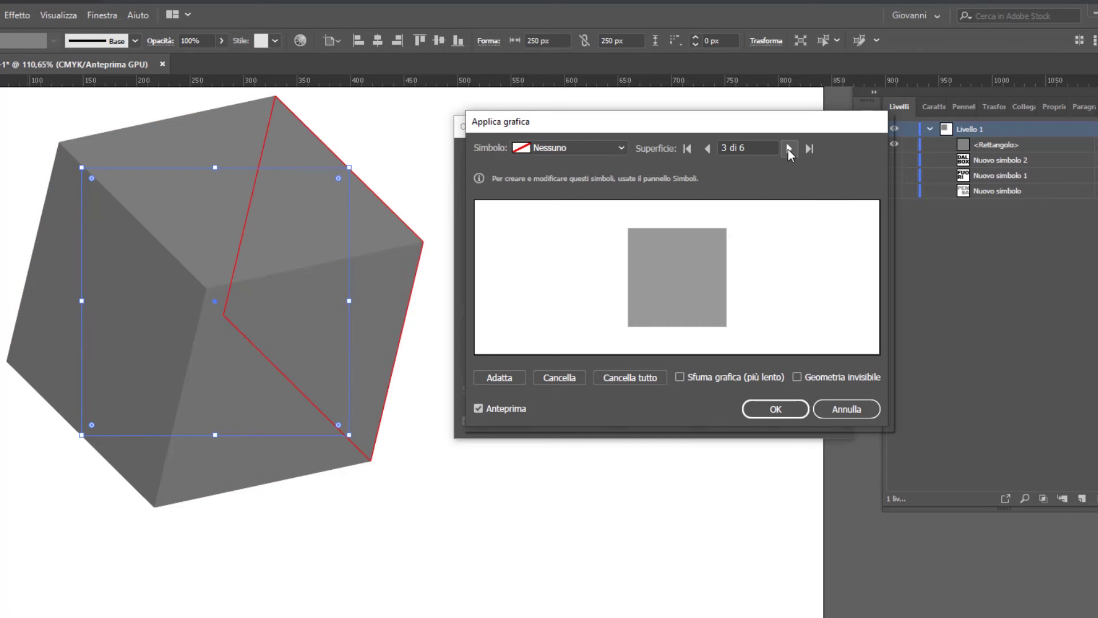
left_click(788, 149)
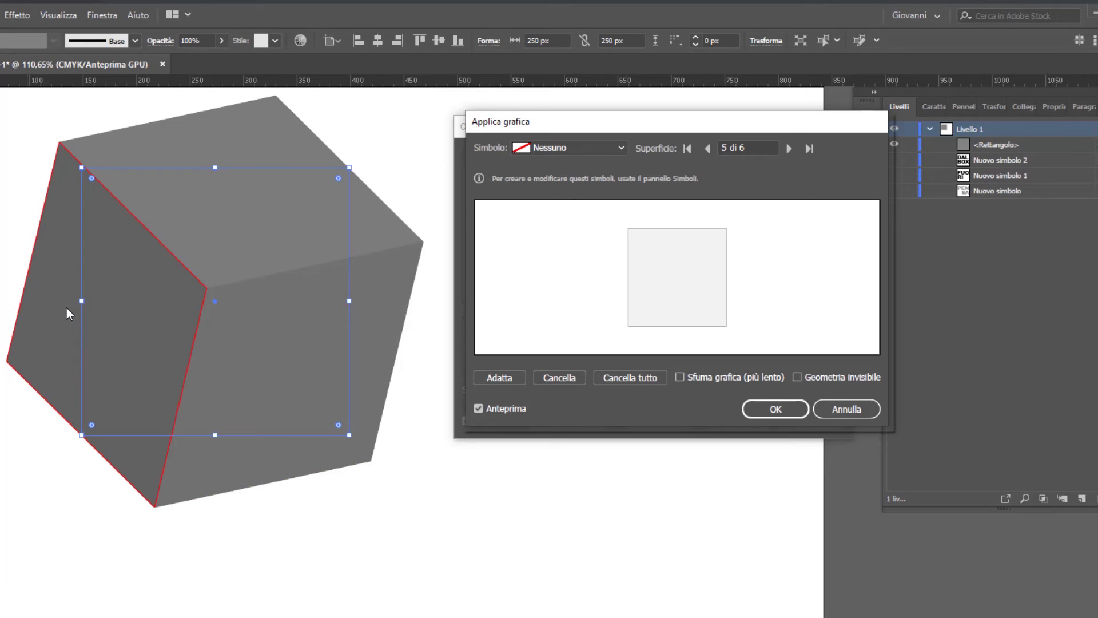
left_click(789, 149)
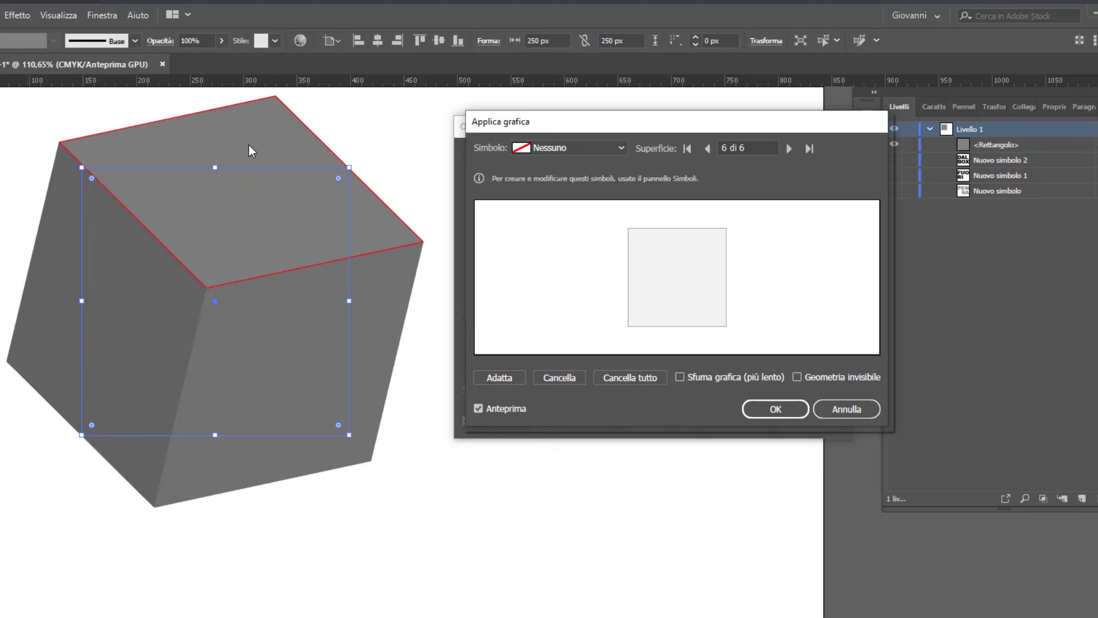
left_click(710, 152)
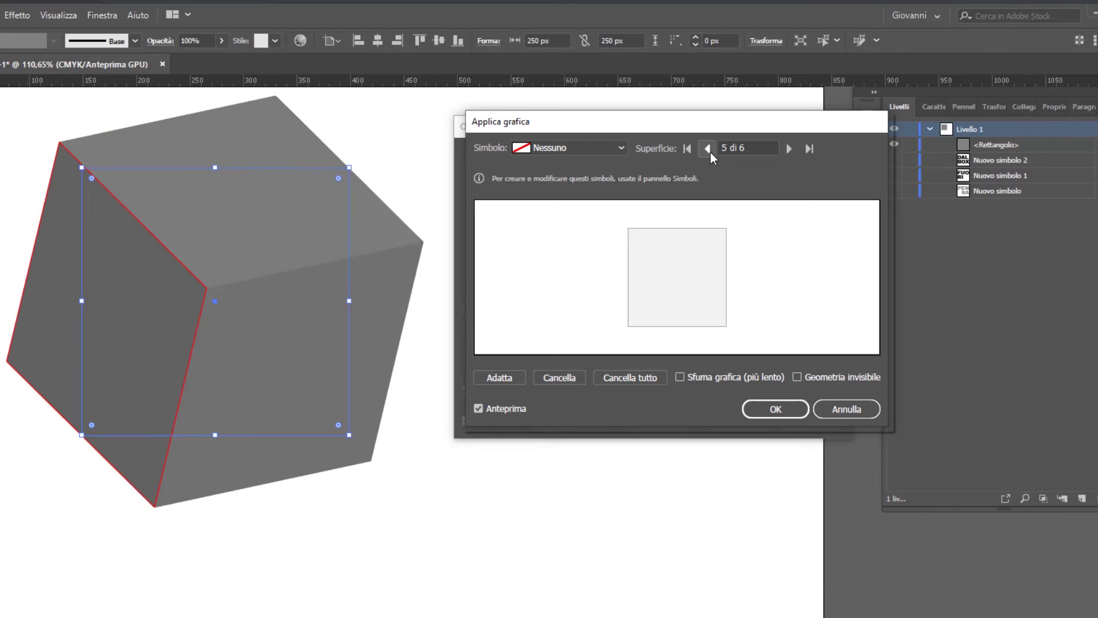
- Map the PENSA, FUORI and DAL BOX symbols onto the left, top and front faces
left_click(558, 147)
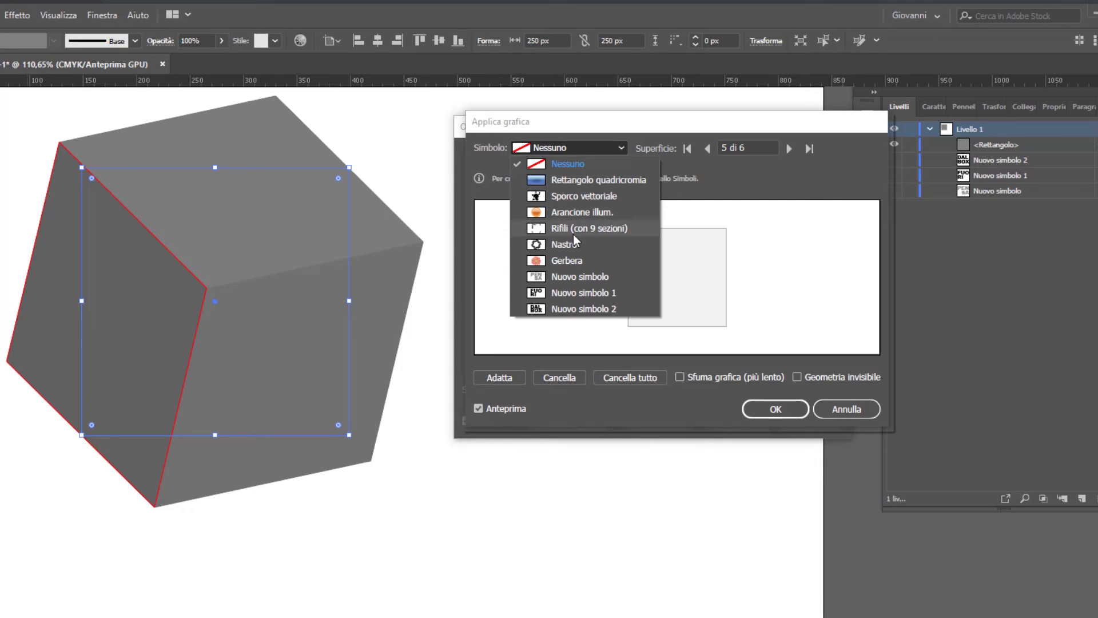
left_click(586, 275)
left_click(789, 148)
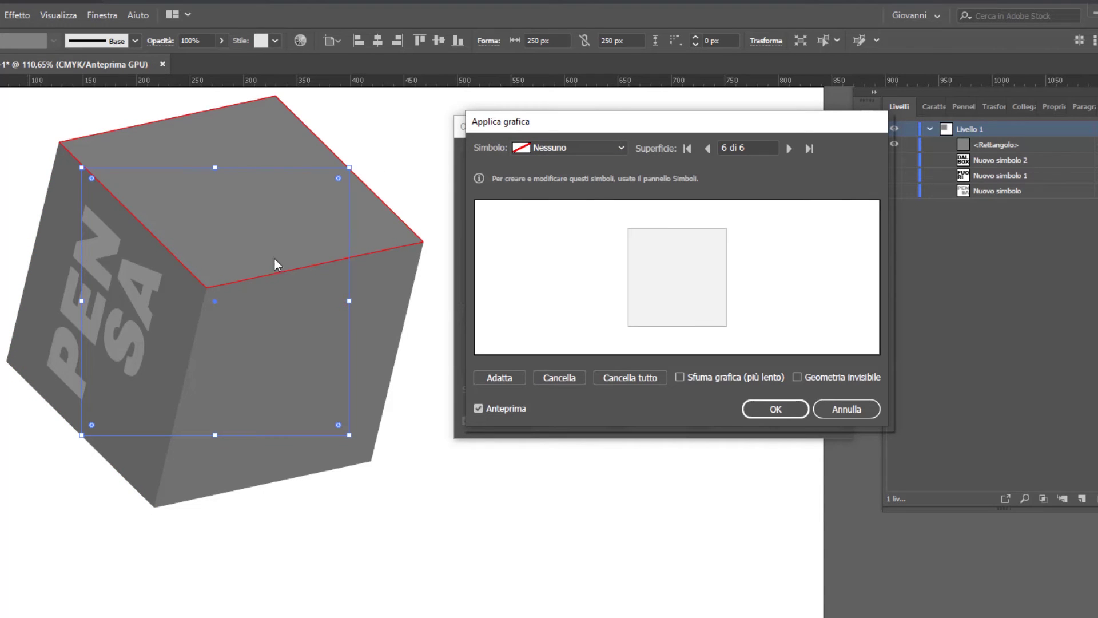
left_click(598, 148)
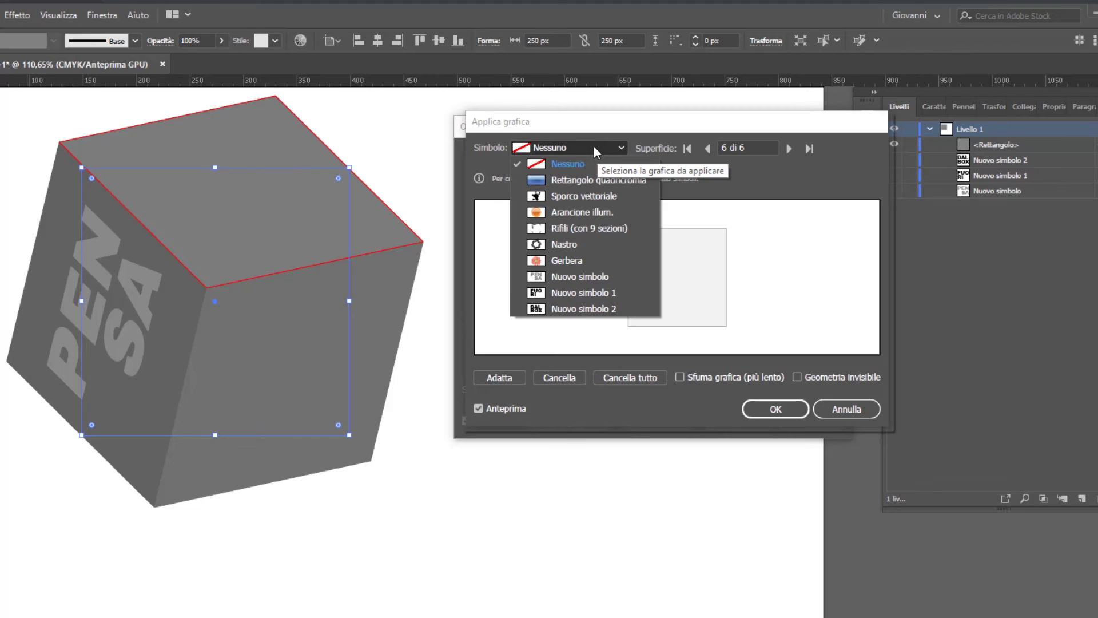
left_click(574, 293)
left_click(789, 148)
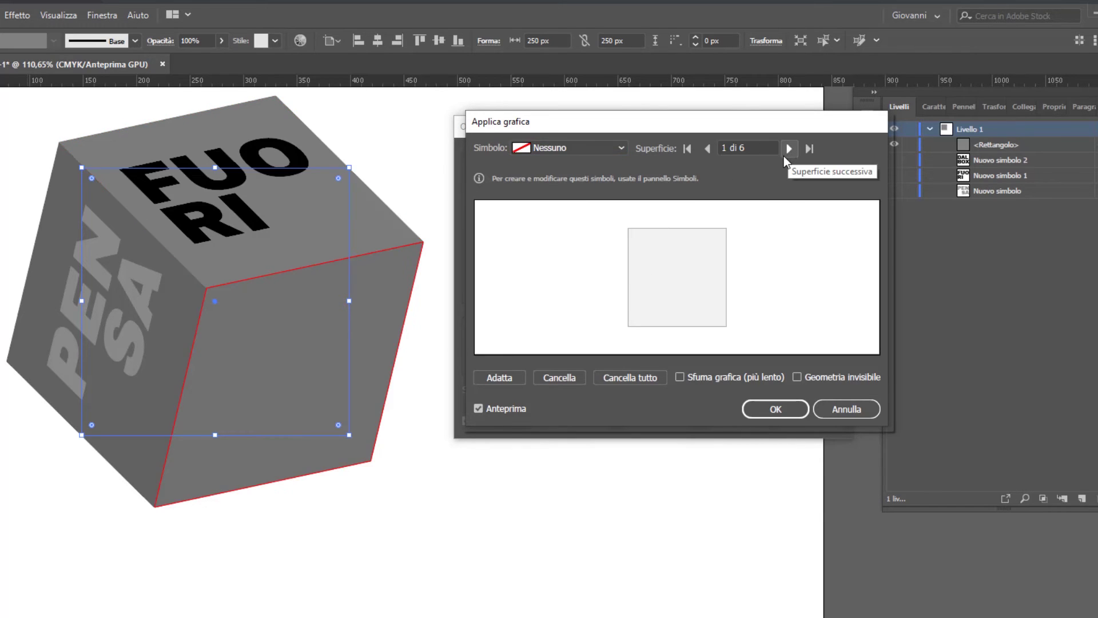
left_click(582, 148)
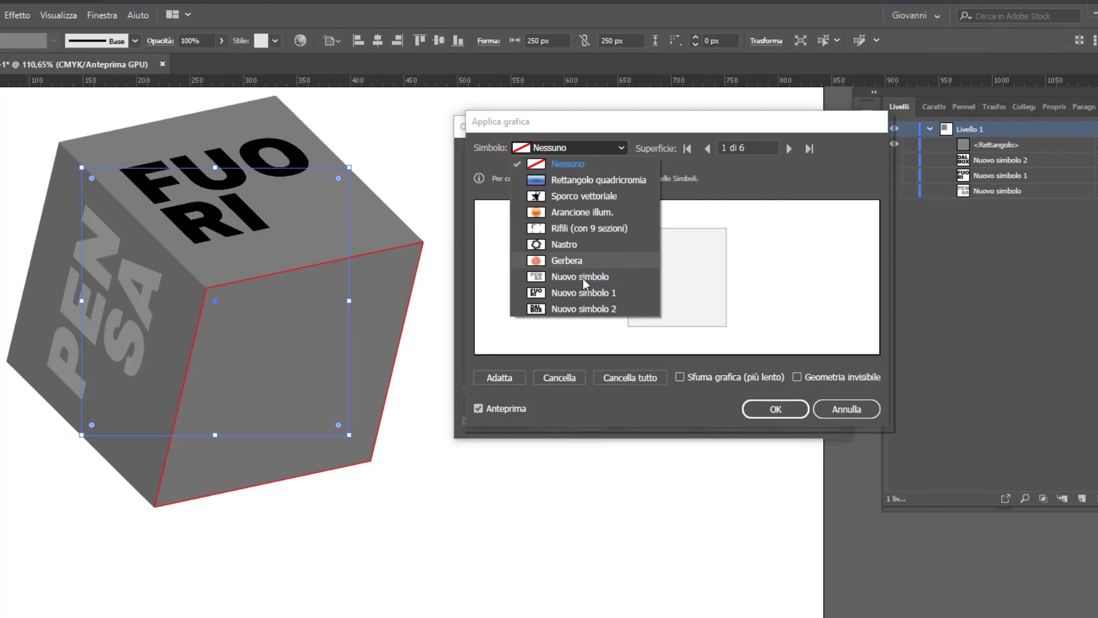
left_click(581, 309)
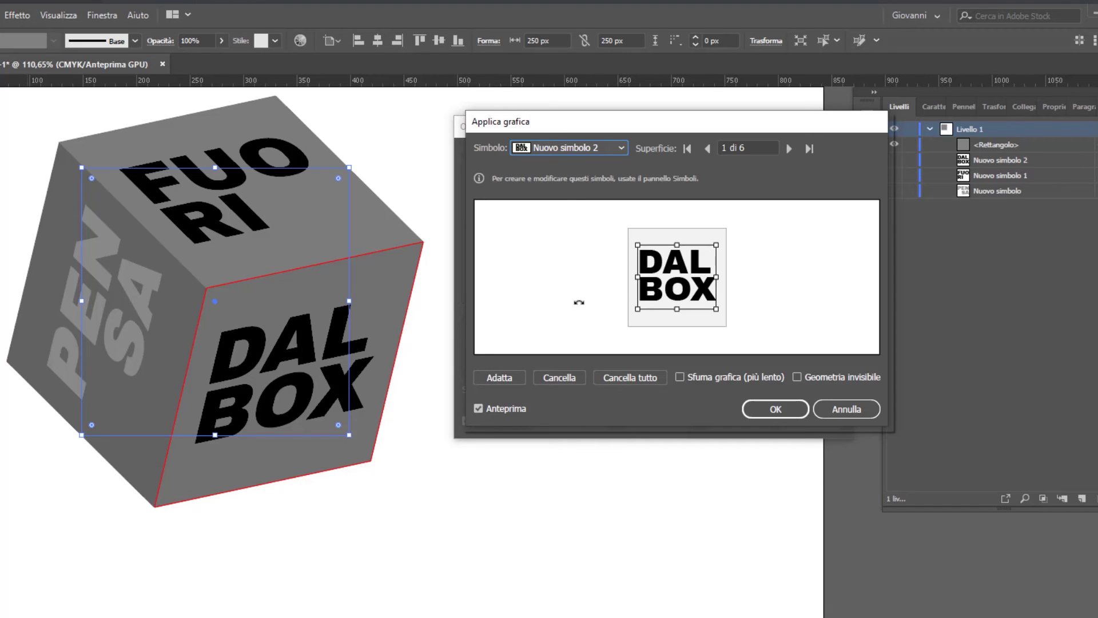
left_click_drag(650, 262, 647, 246)
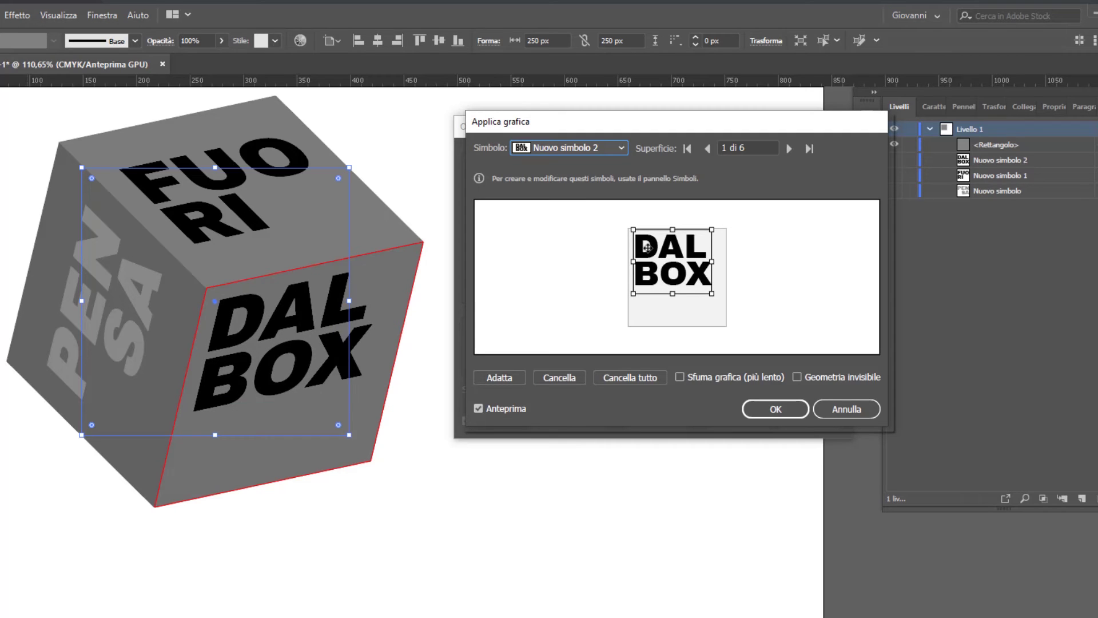
- Reposition PENSA down and right and FUORI lower on their faces
left_click(790, 149)
left_click(790, 149)
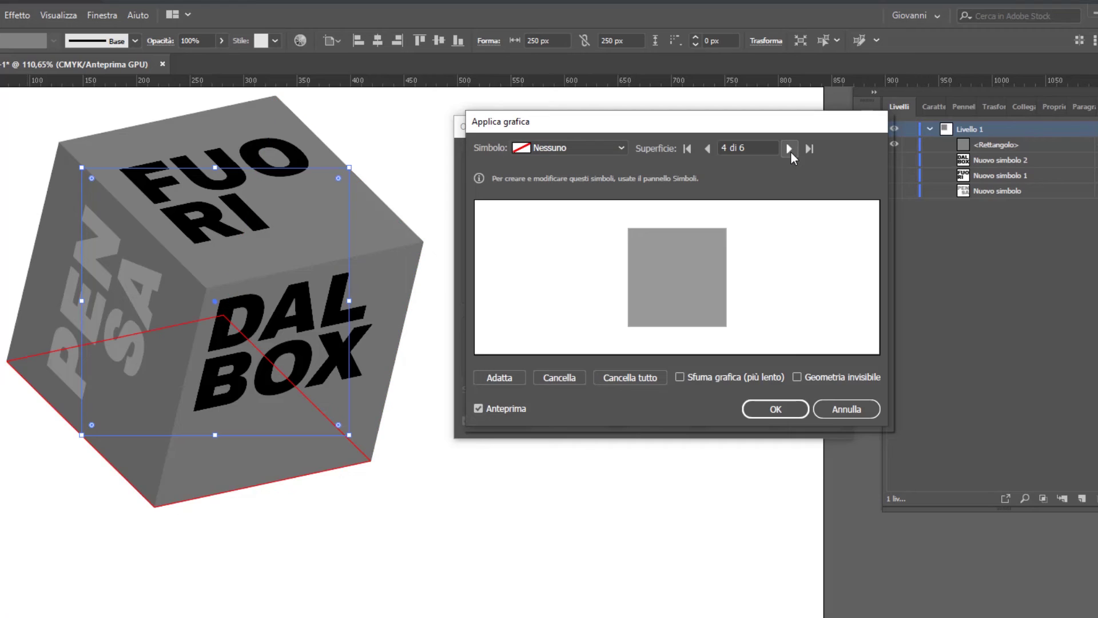
left_click(789, 150)
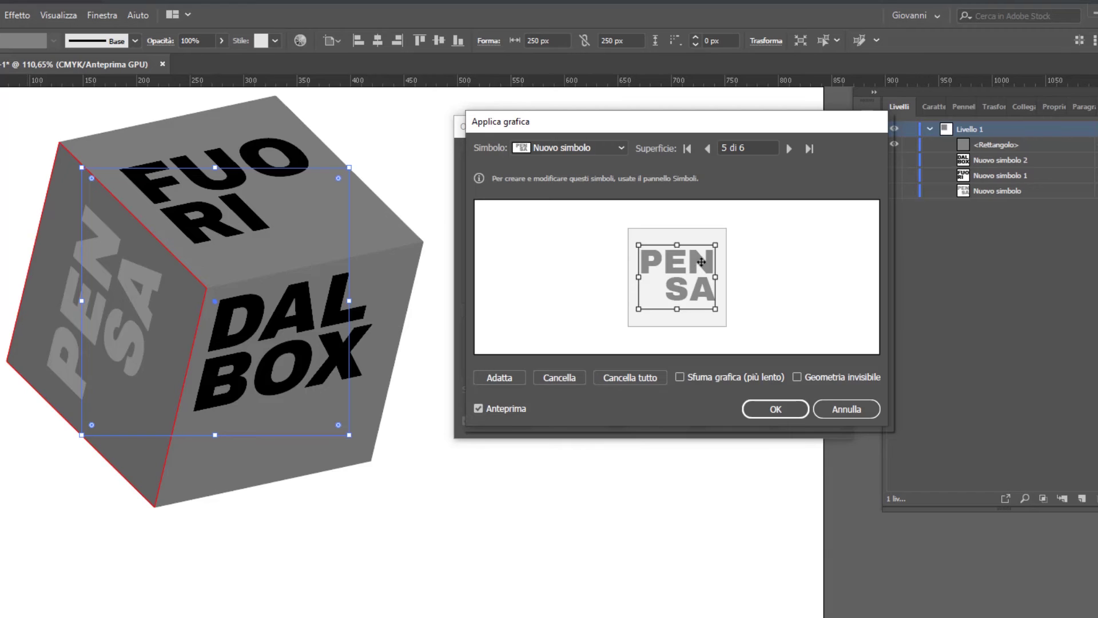
left_click_drag(701, 262, 709, 280)
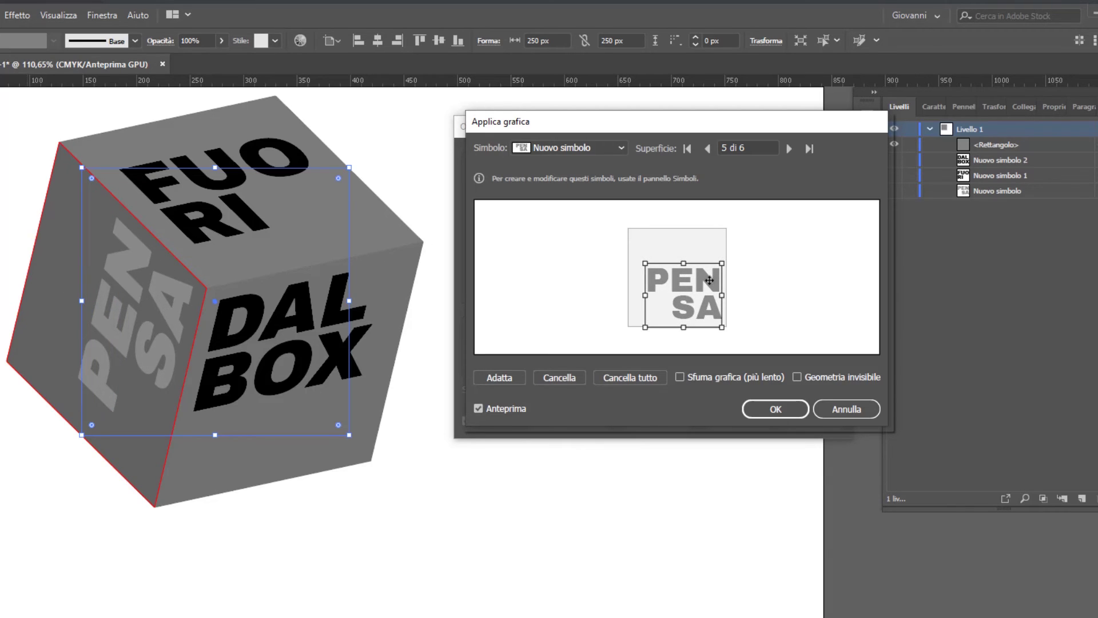
left_click(789, 149)
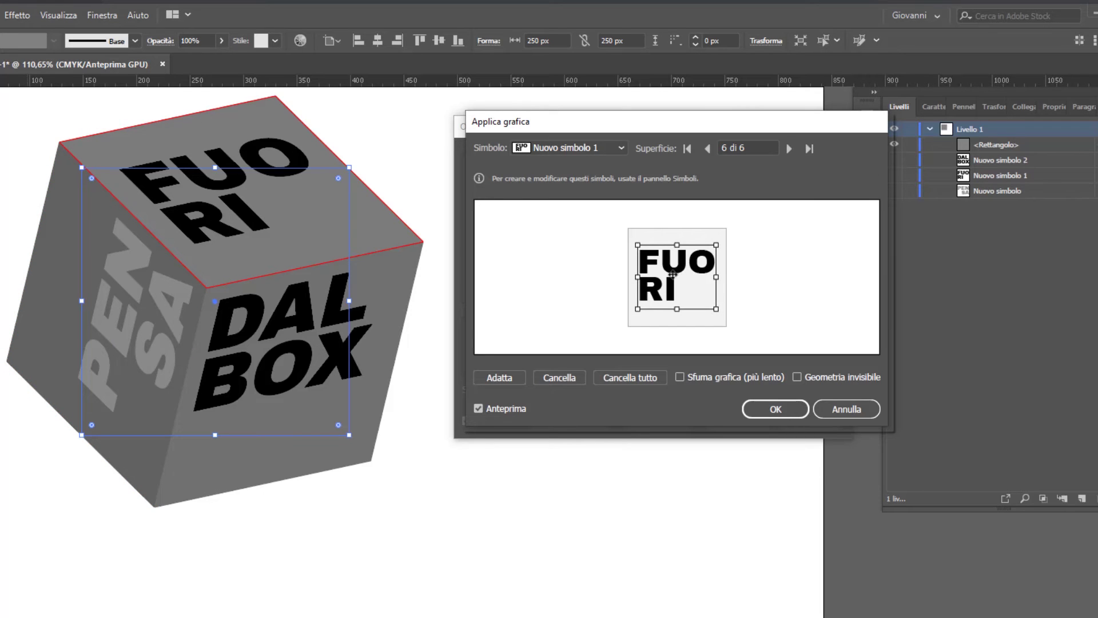
left_click_drag(659, 293, 654, 310)
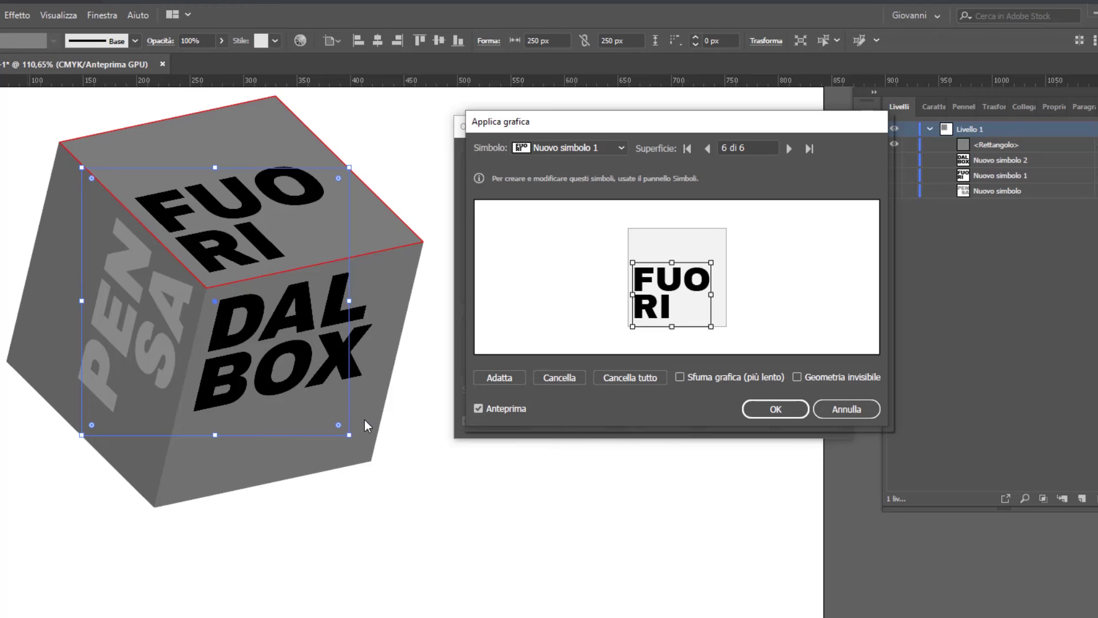
- Narrow PENSA, FUORI and DAL BOX by dragging a side handle of each inward
left_click(708, 148)
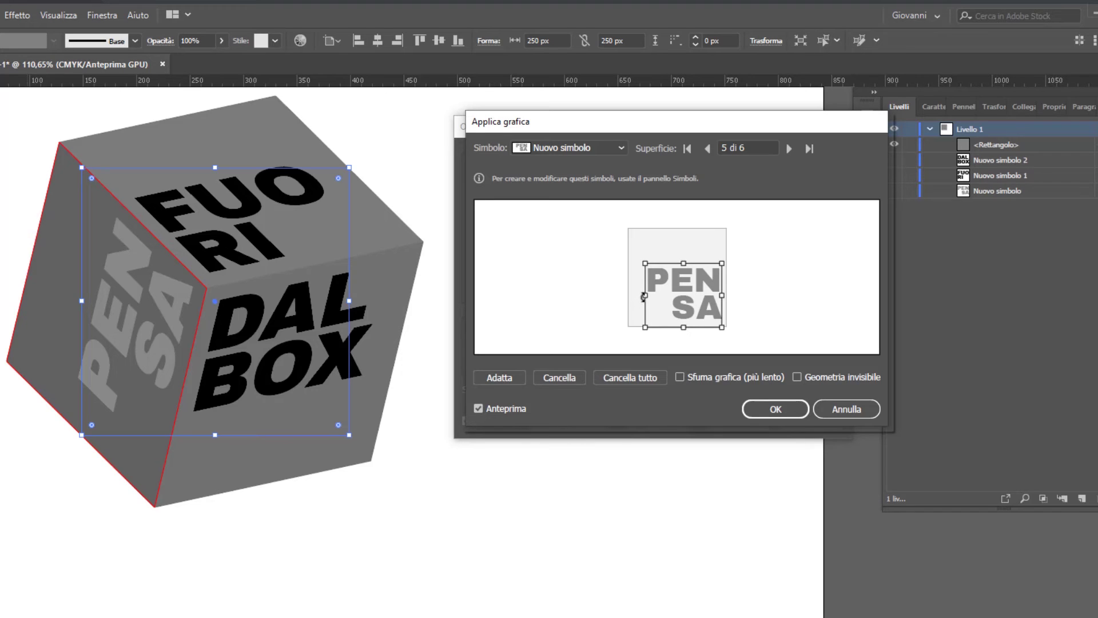
left_click_drag(645, 296, 663, 295)
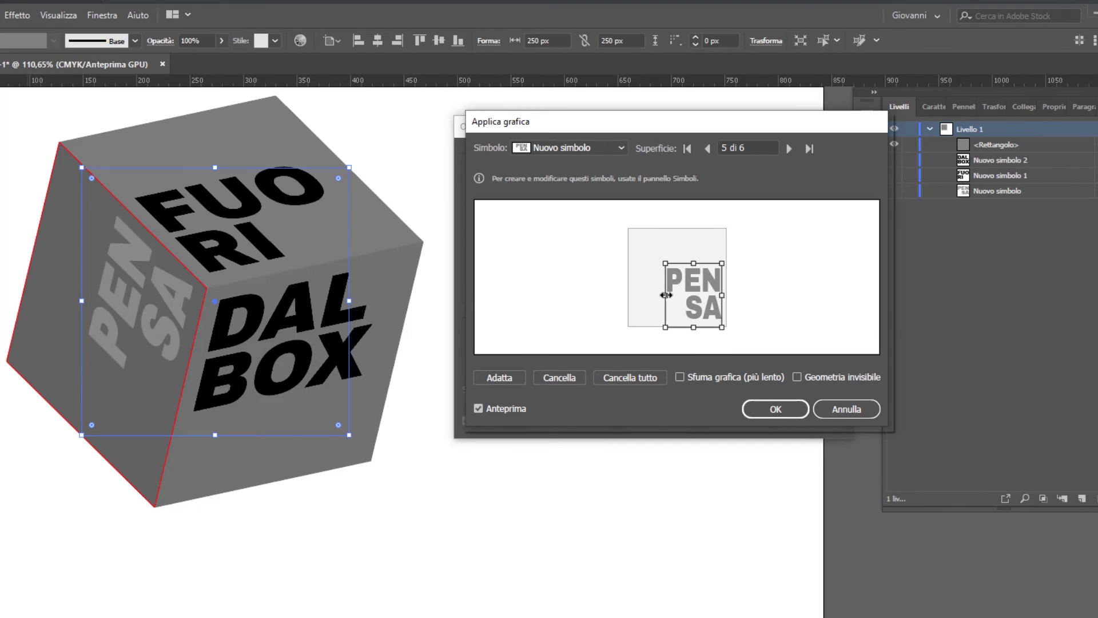
left_click(789, 148)
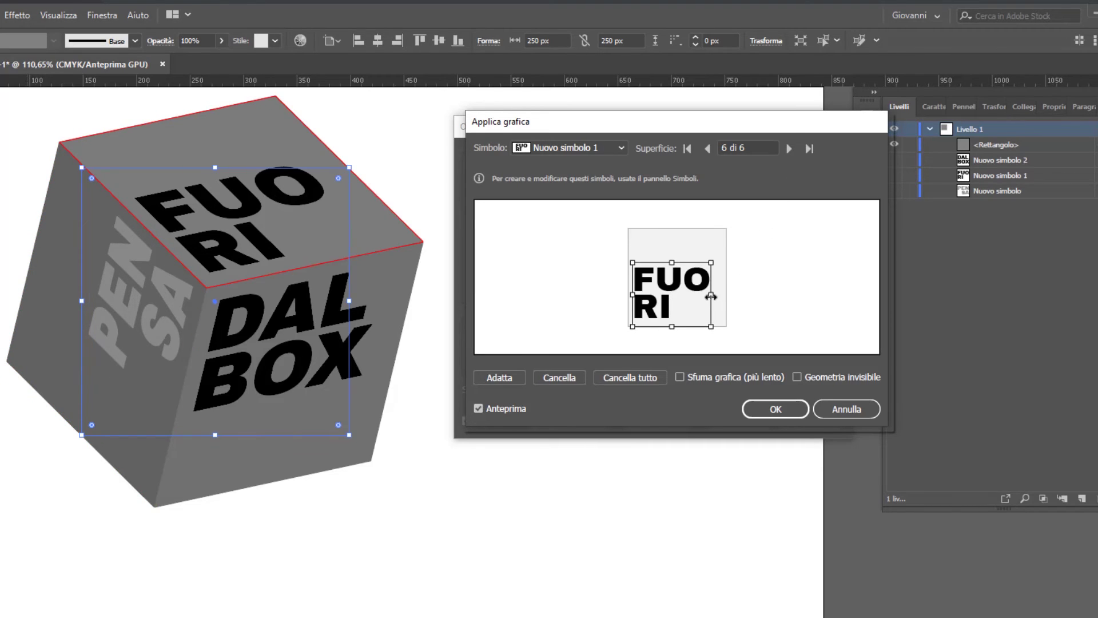
left_click_drag(711, 296, 705, 295)
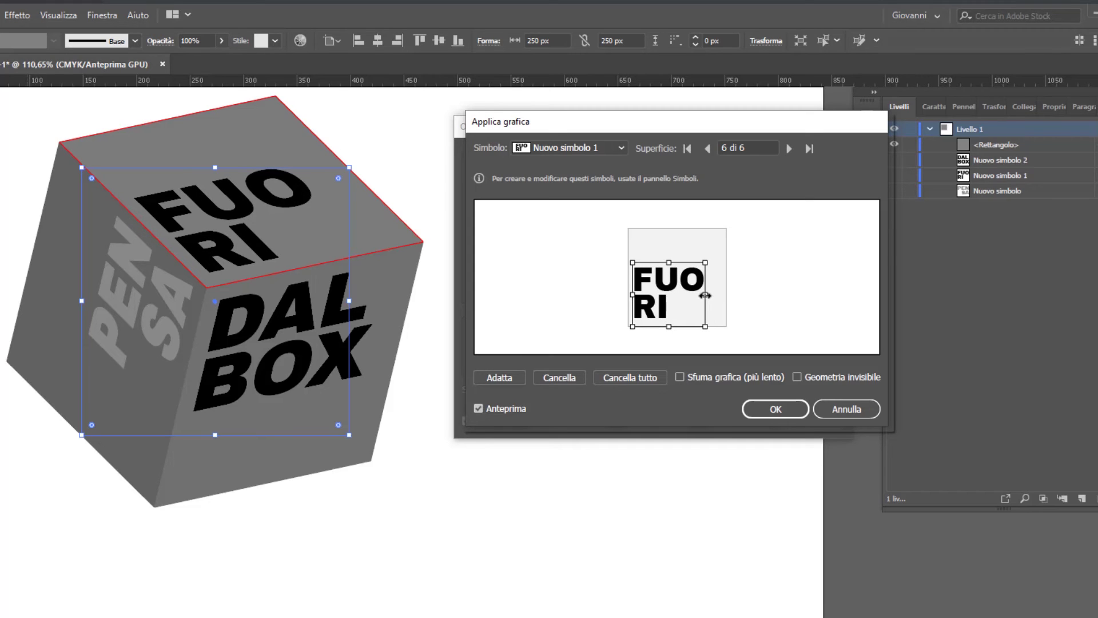
left_click(709, 149)
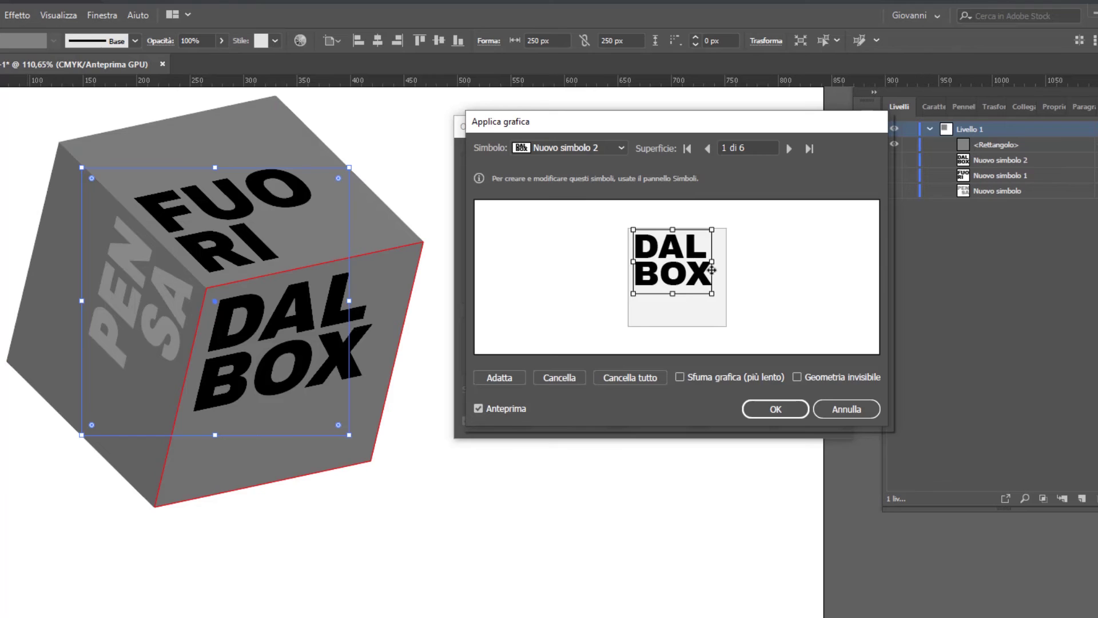
left_click_drag(711, 262, 703, 262)
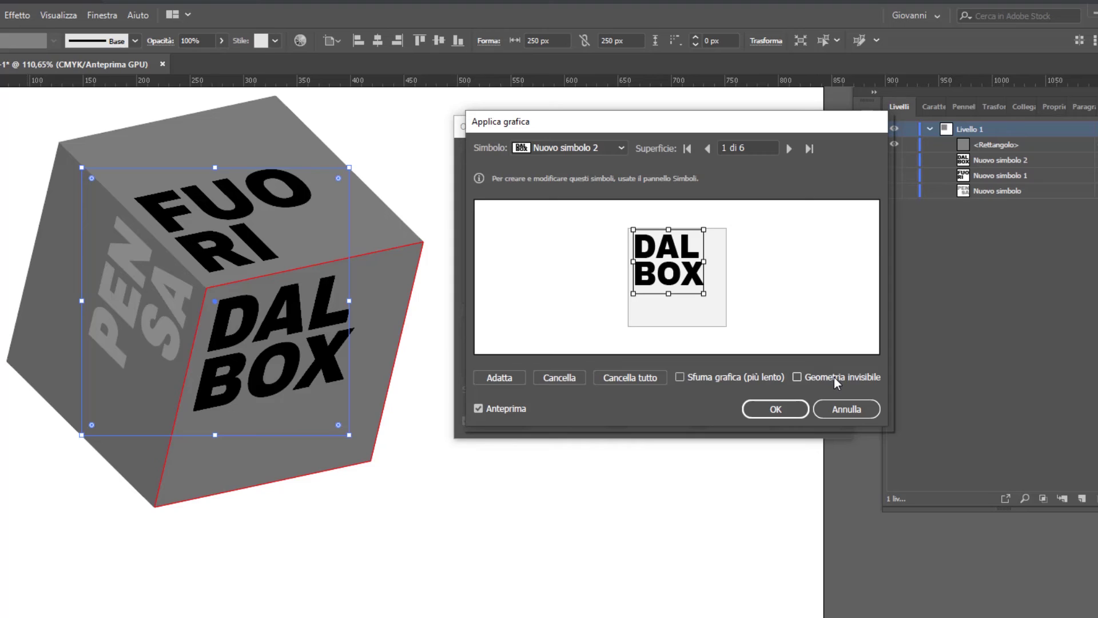
- Leave Shade Artwork off, enable Invisible Geometry, and confirm Map Art
left_click(724, 378)
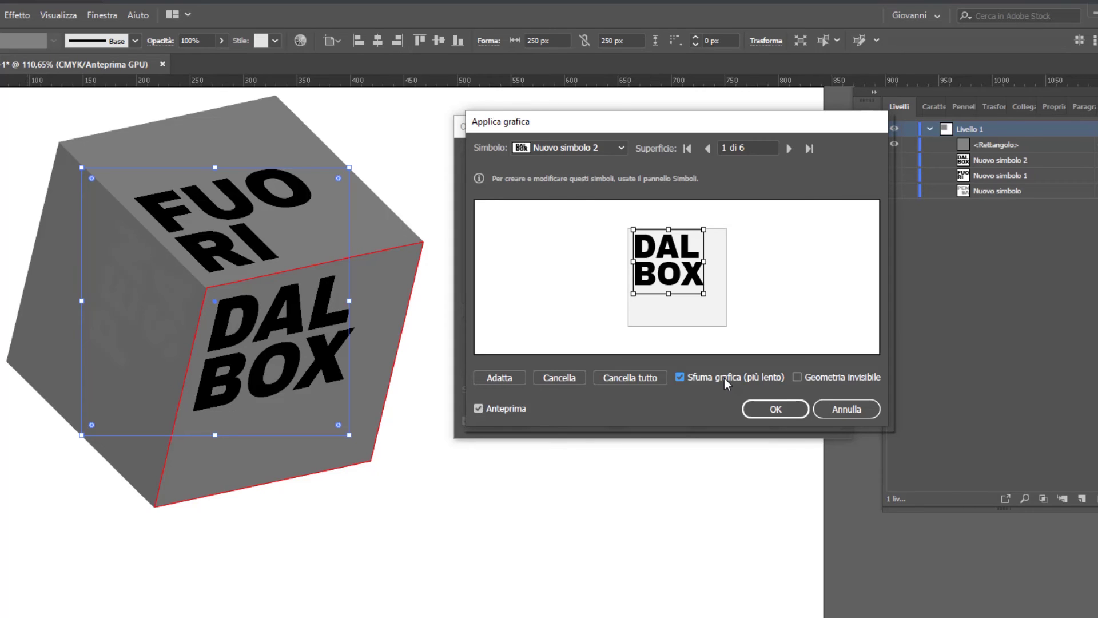
left_click(727, 377)
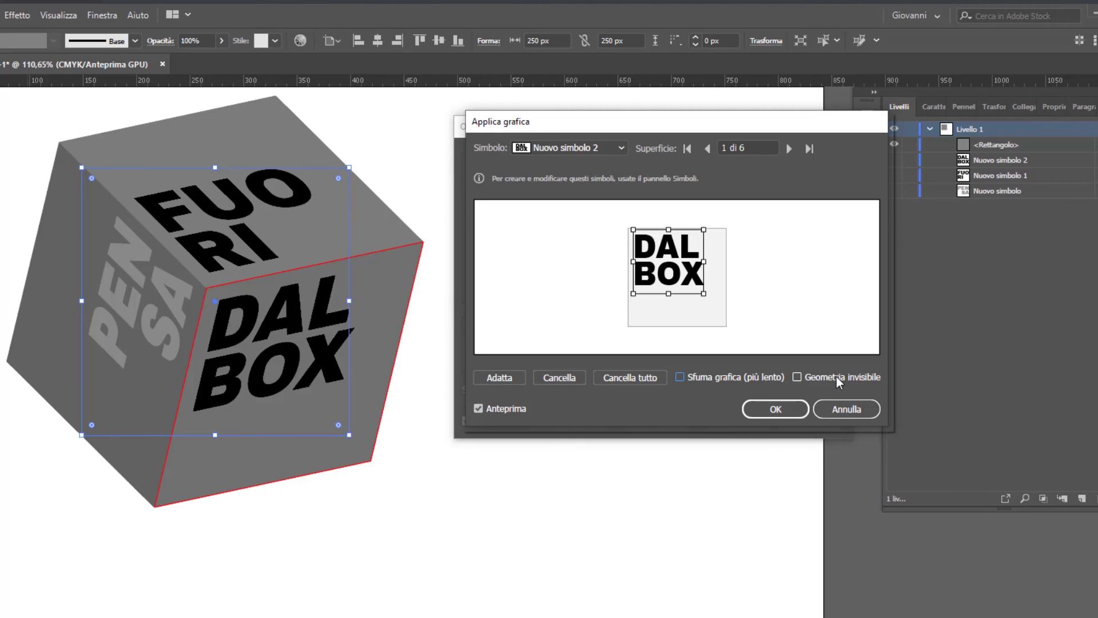
left_click(836, 377)
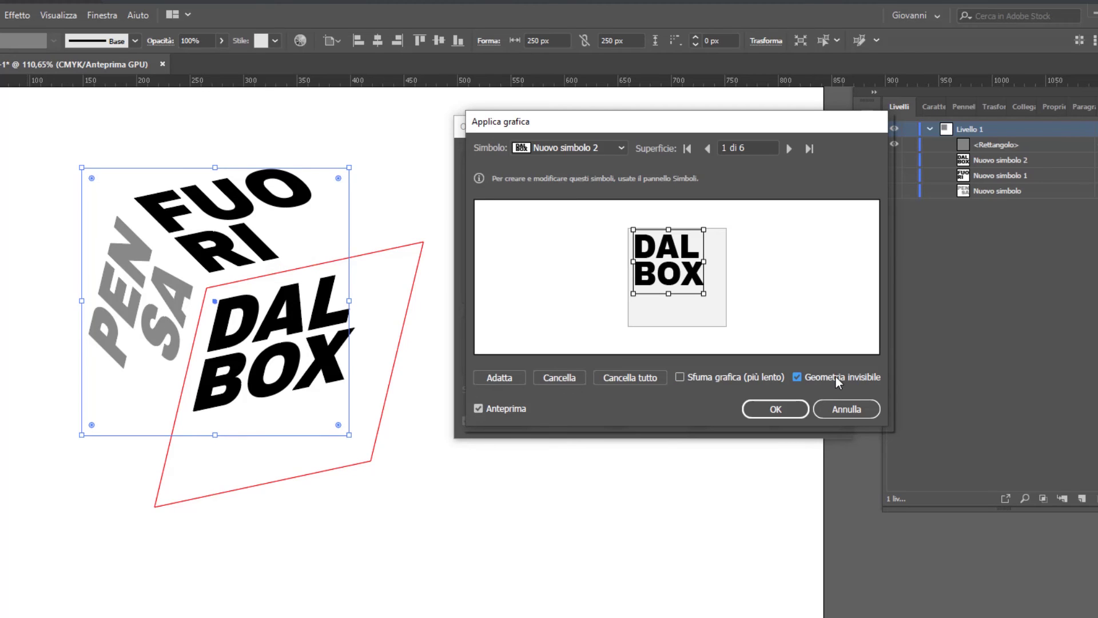
left_click(763, 413)
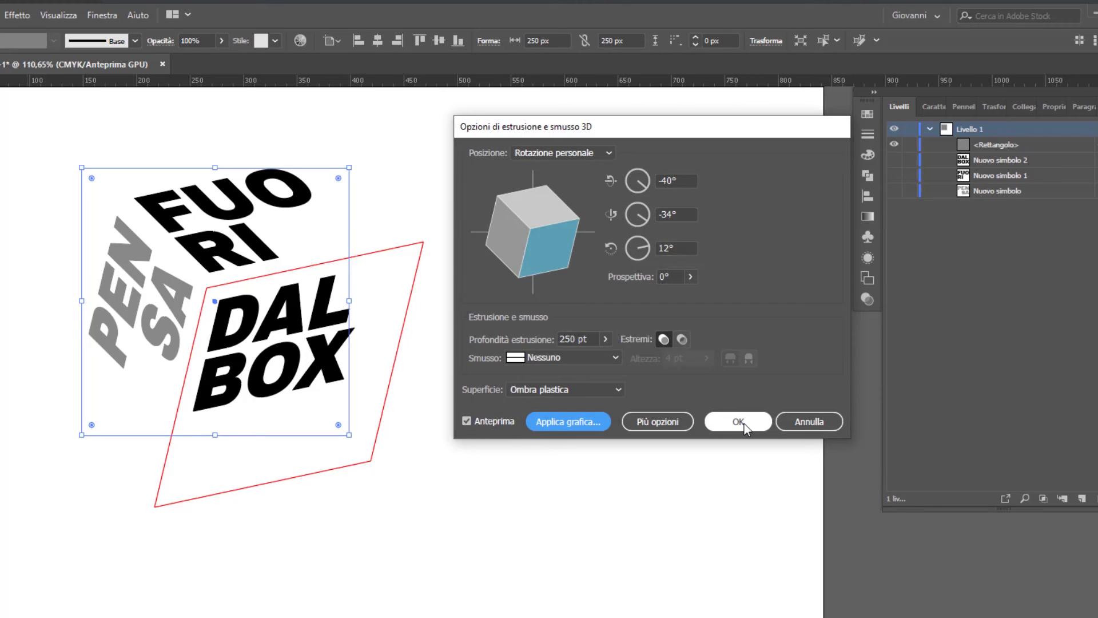
- Apply the 3D effect, shift the cube right, then reopen Estrusione e smusso from Aspetto with preview on
left_click(744, 424)
left_click_drag(217, 286, 369, 298)
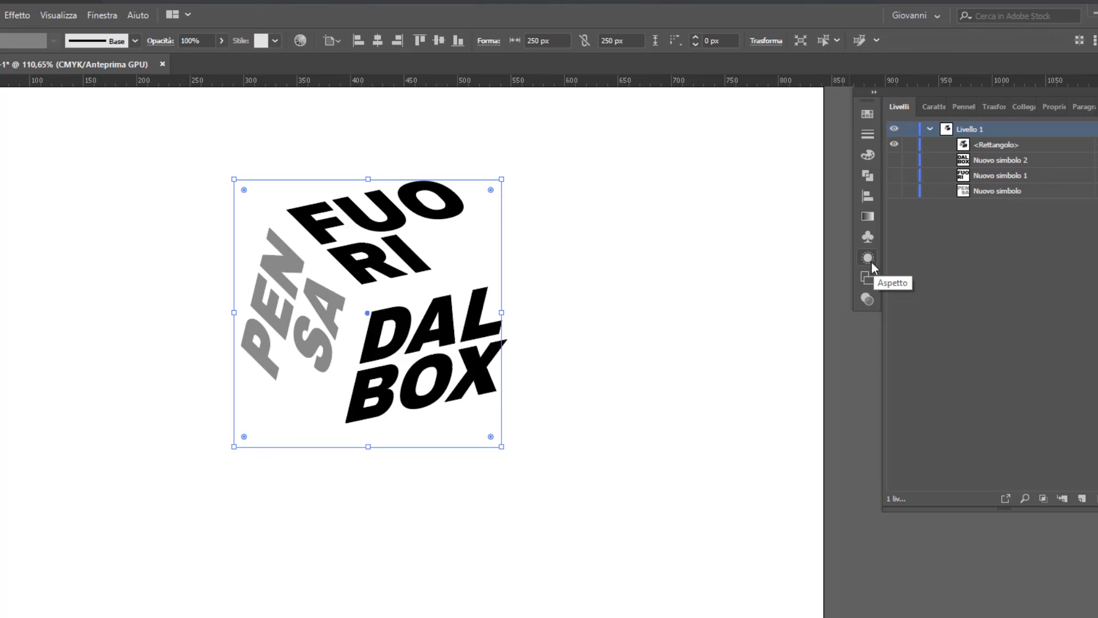
left_click(102, 15)
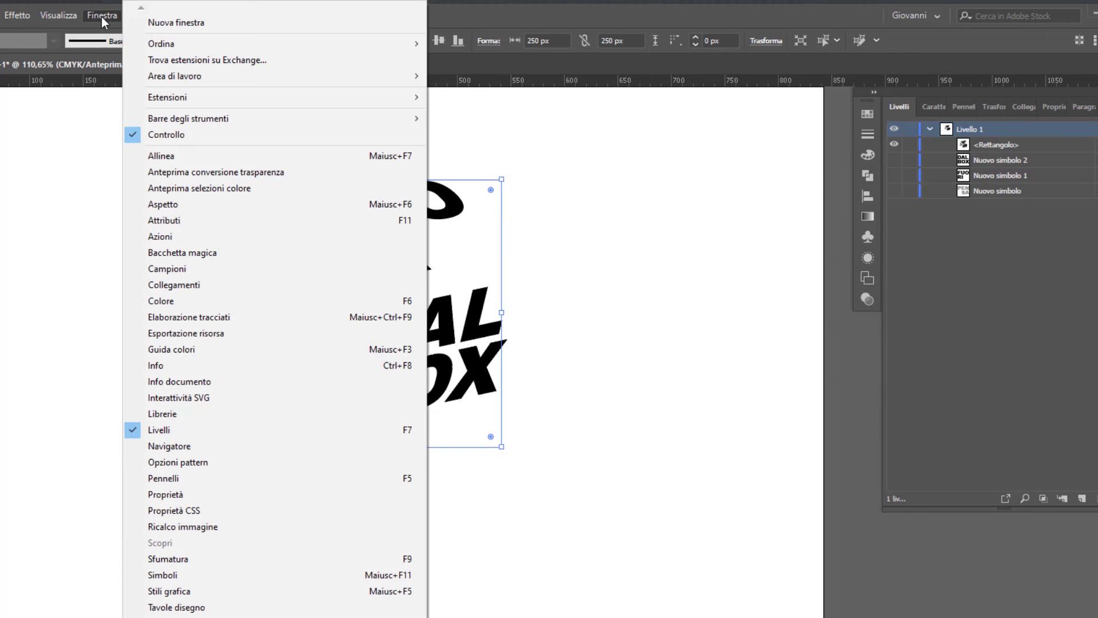
left_click(166, 202)
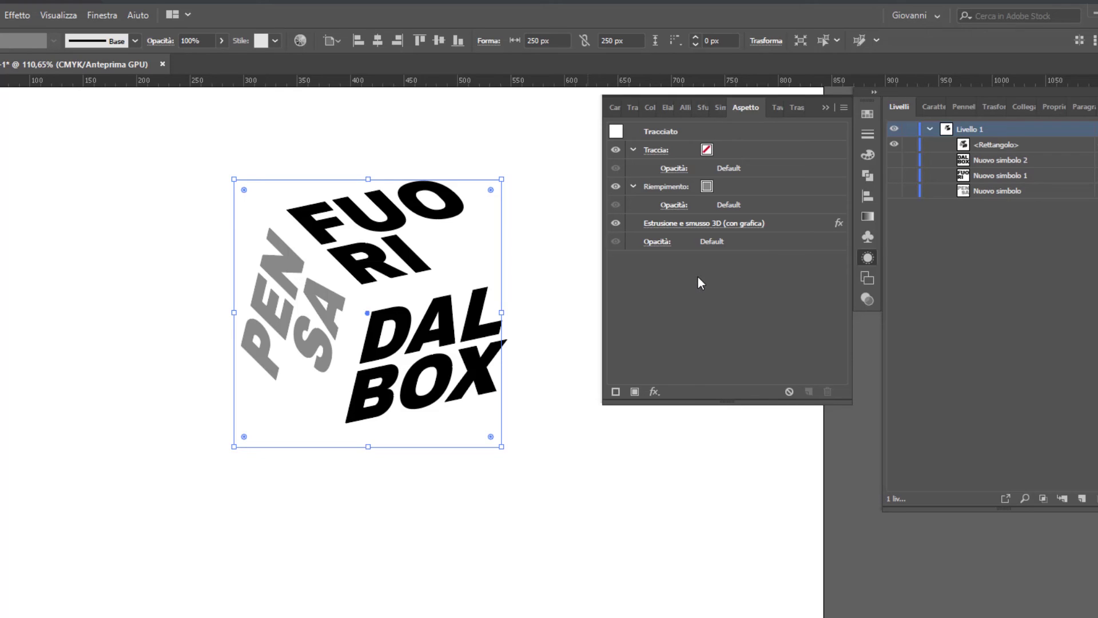
left_click(709, 226)
left_click(494, 422)
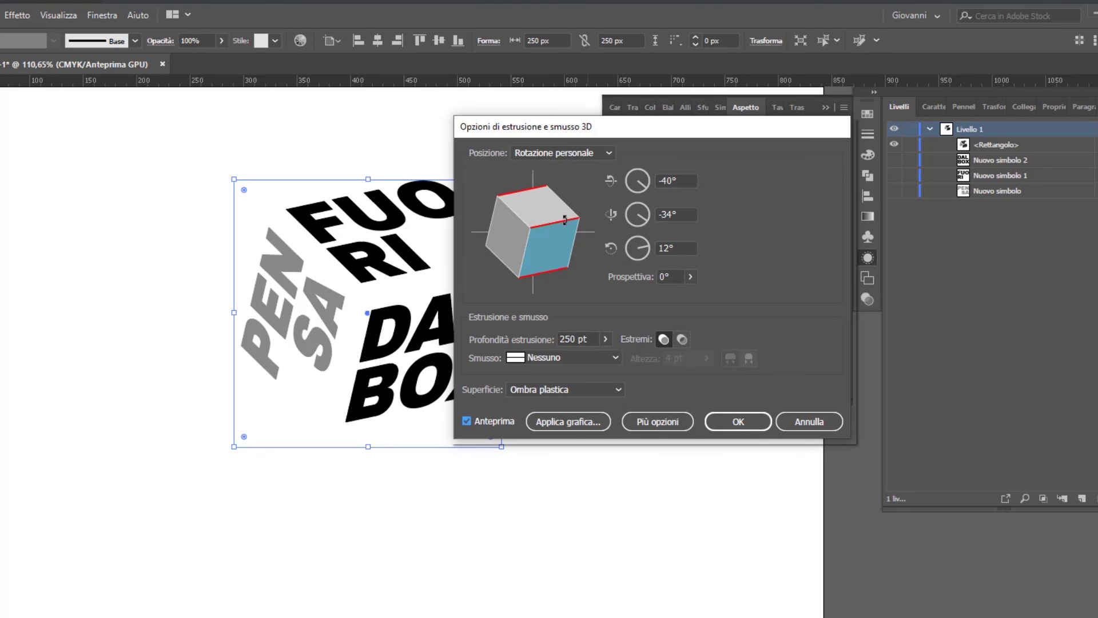
- Use Applica grafica's Adatta to fit PENSA, FUORI and DAL BOX to the left, top and front faces
left_click(574, 424)
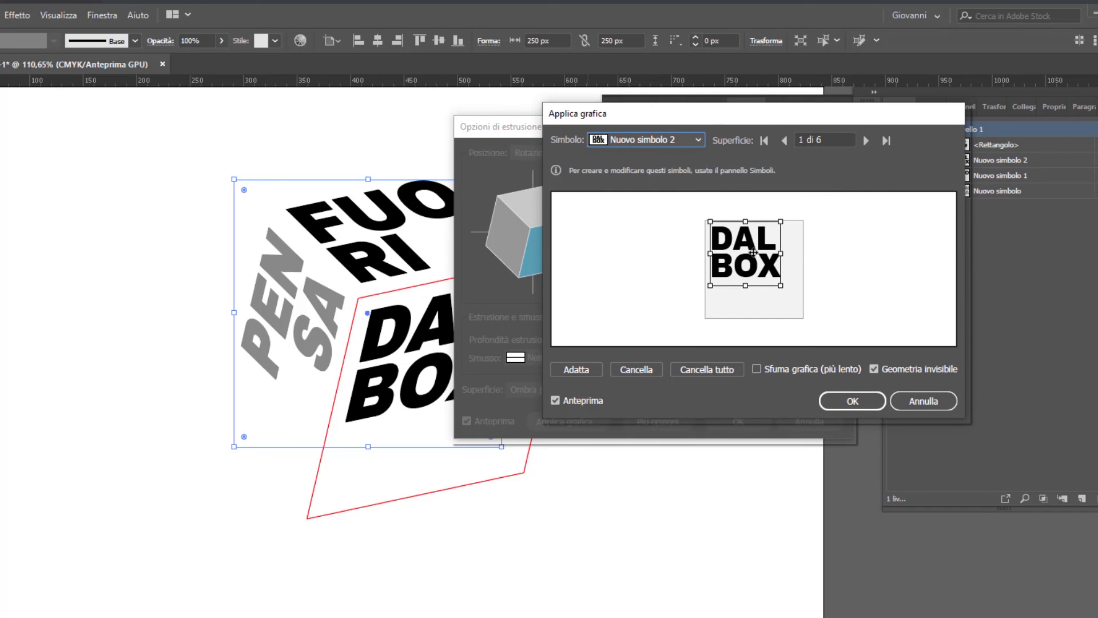
left_click(867, 142)
left_click(782, 141)
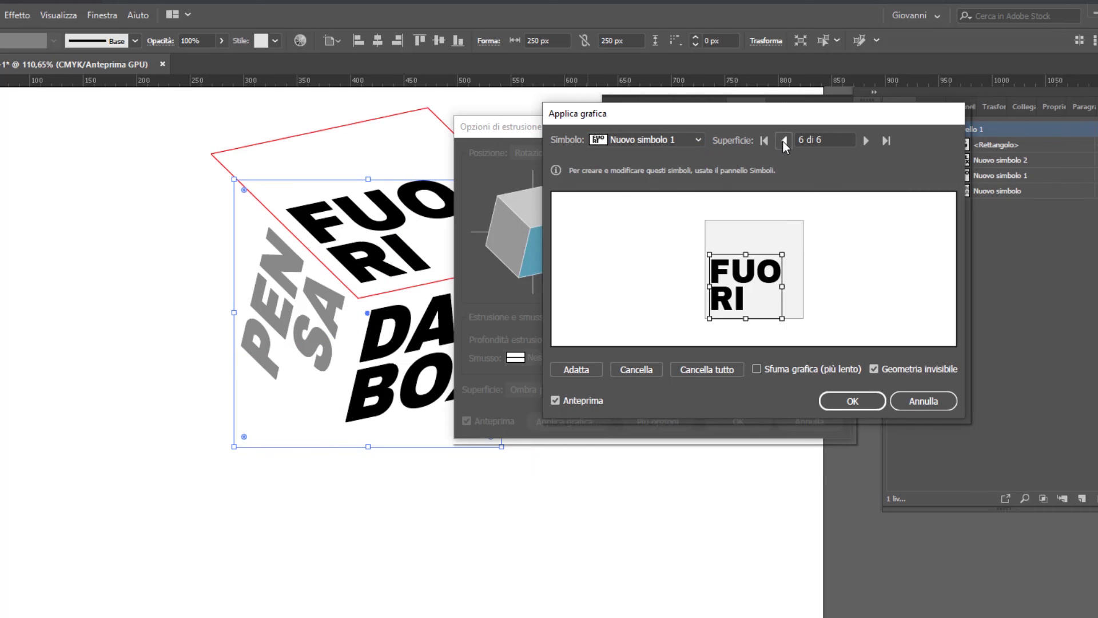
left_click(784, 142)
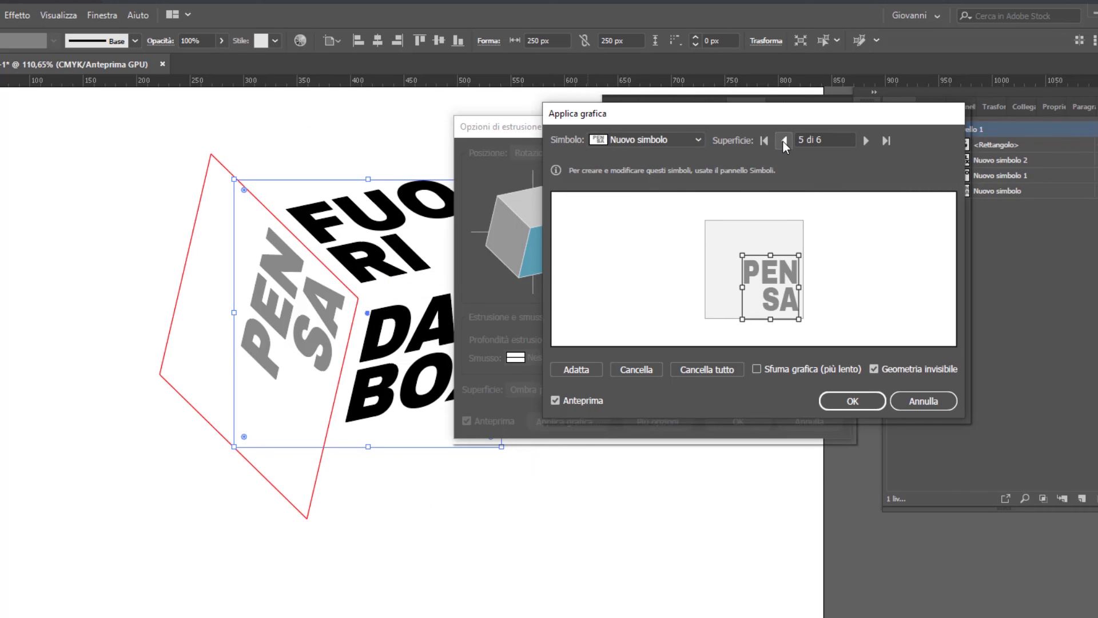
left_click(575, 371)
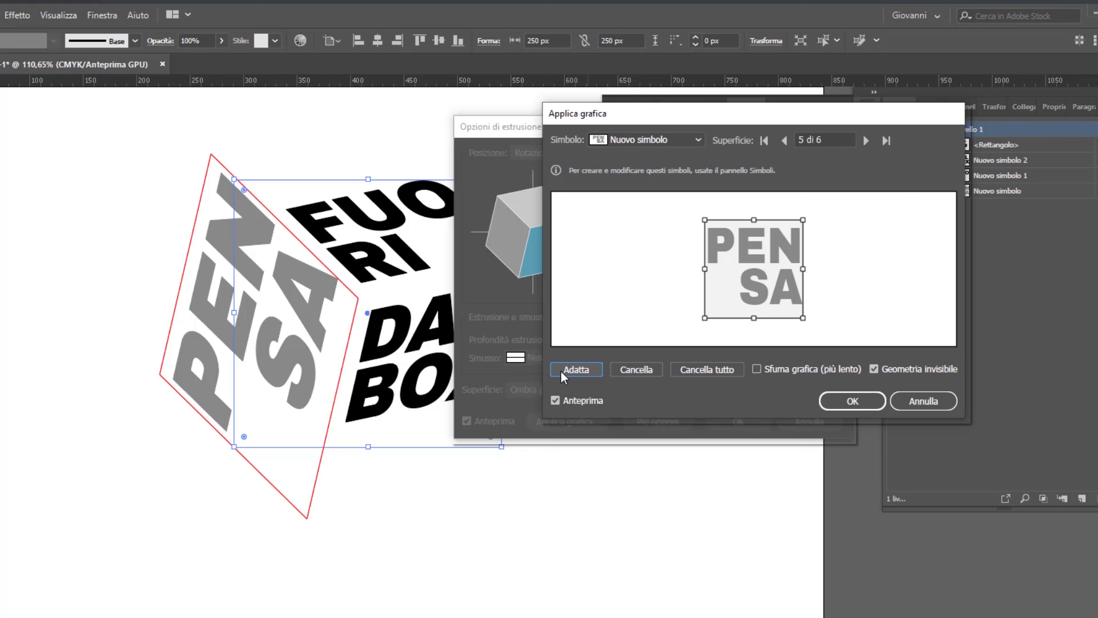
left_click(867, 141)
left_click(584, 370)
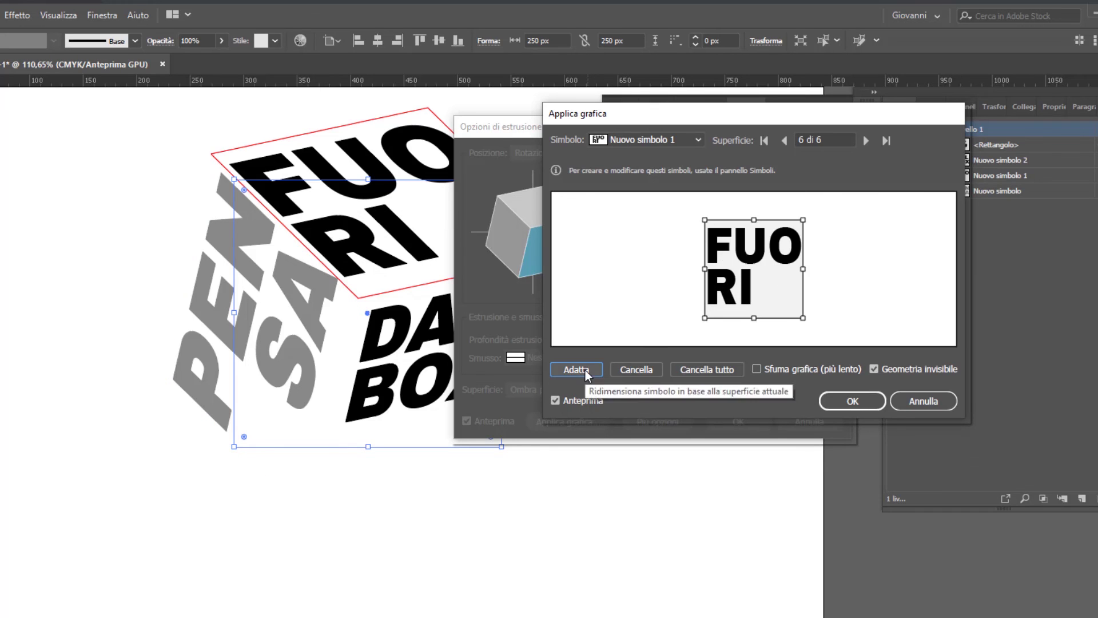
left_click(867, 141)
left_click(574, 369)
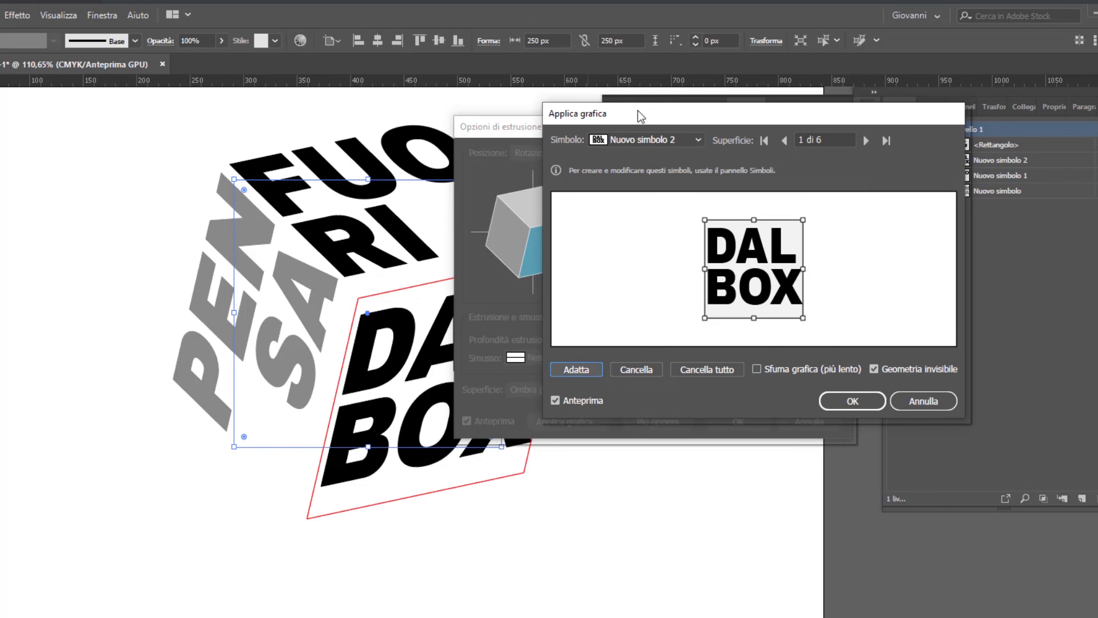
key("Return")
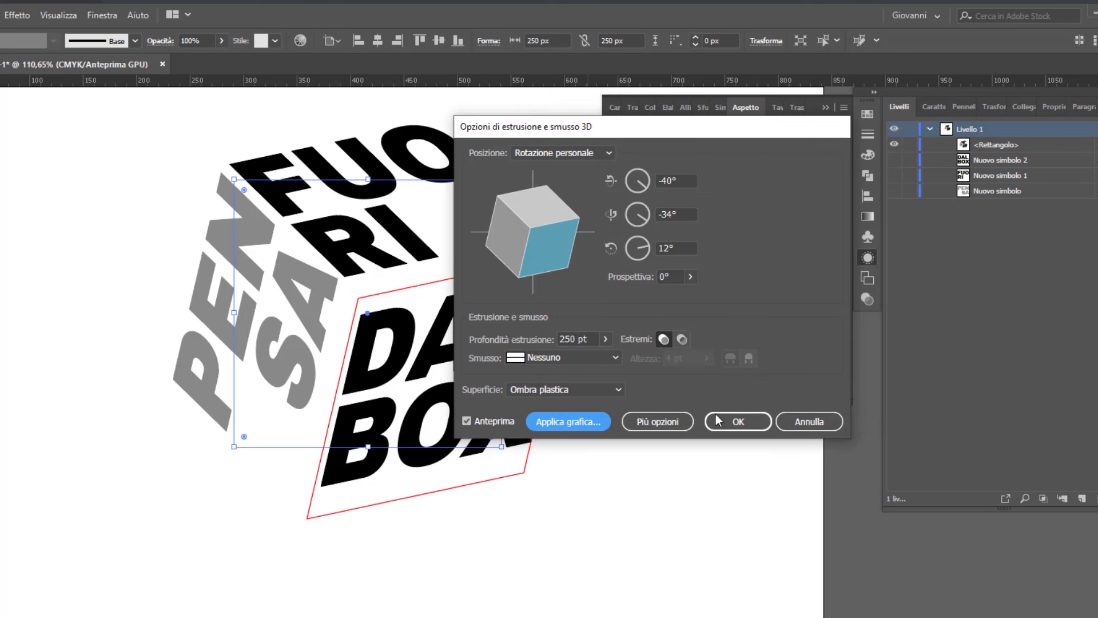
left_click_drag(664, 119, 825, 116)
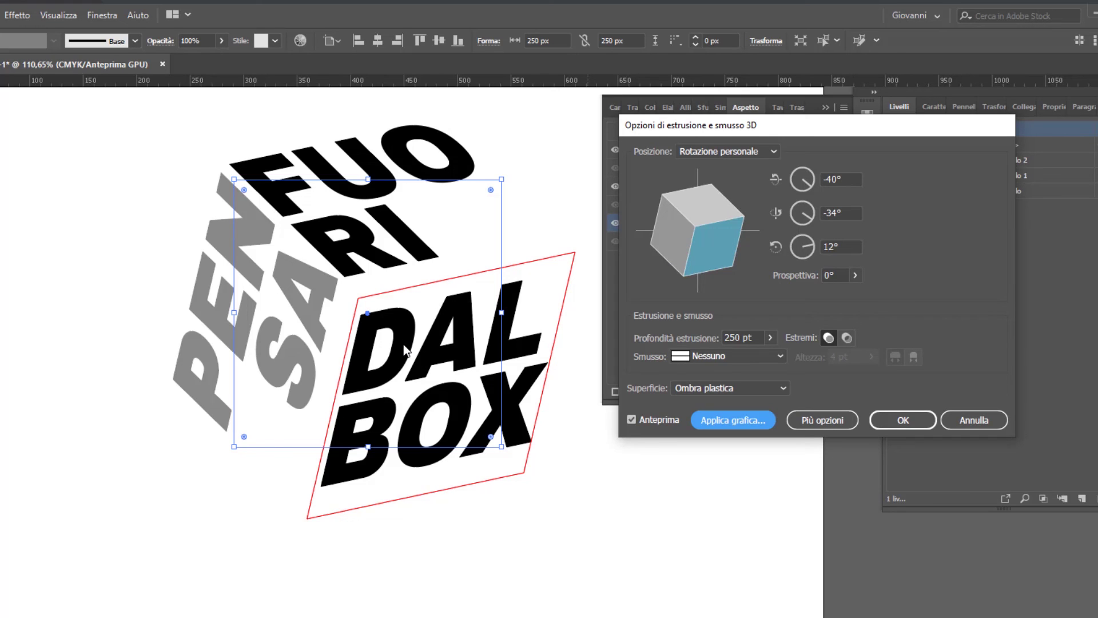
- Nudge DAL BOX up, FUORI down and PENSA down on their cube faces
left_click(739, 421)
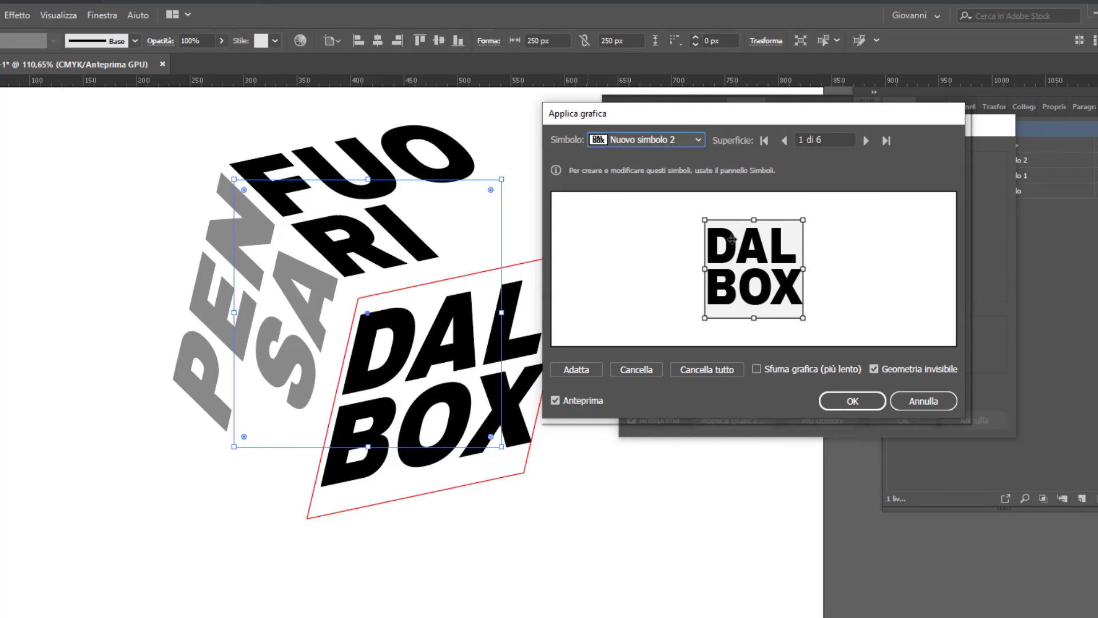
left_click_drag(732, 239, 731, 233)
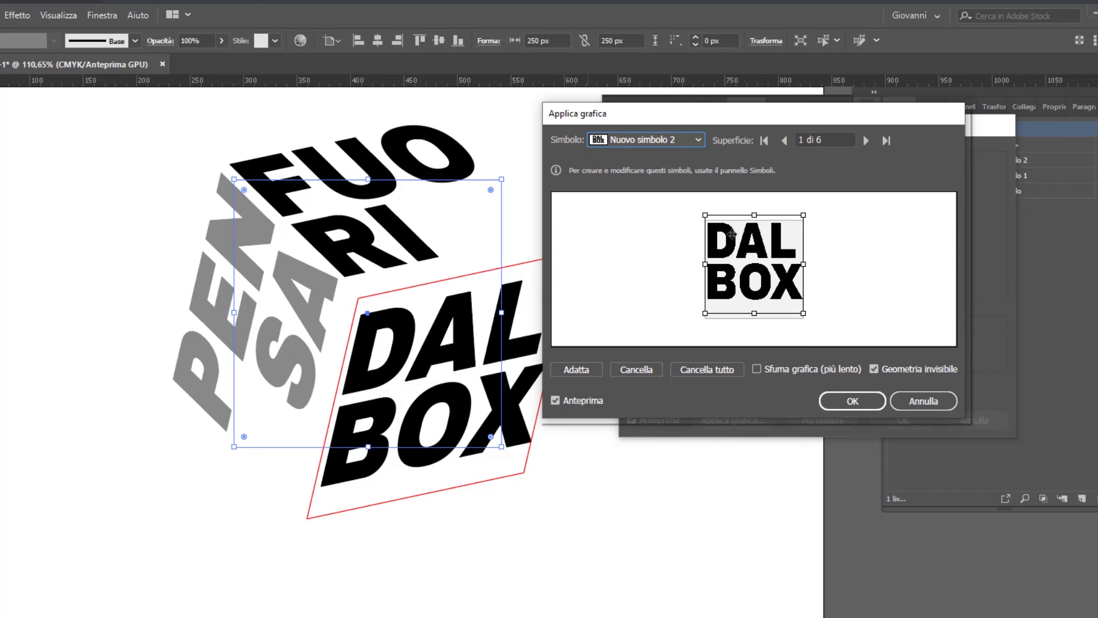
left_click(784, 140)
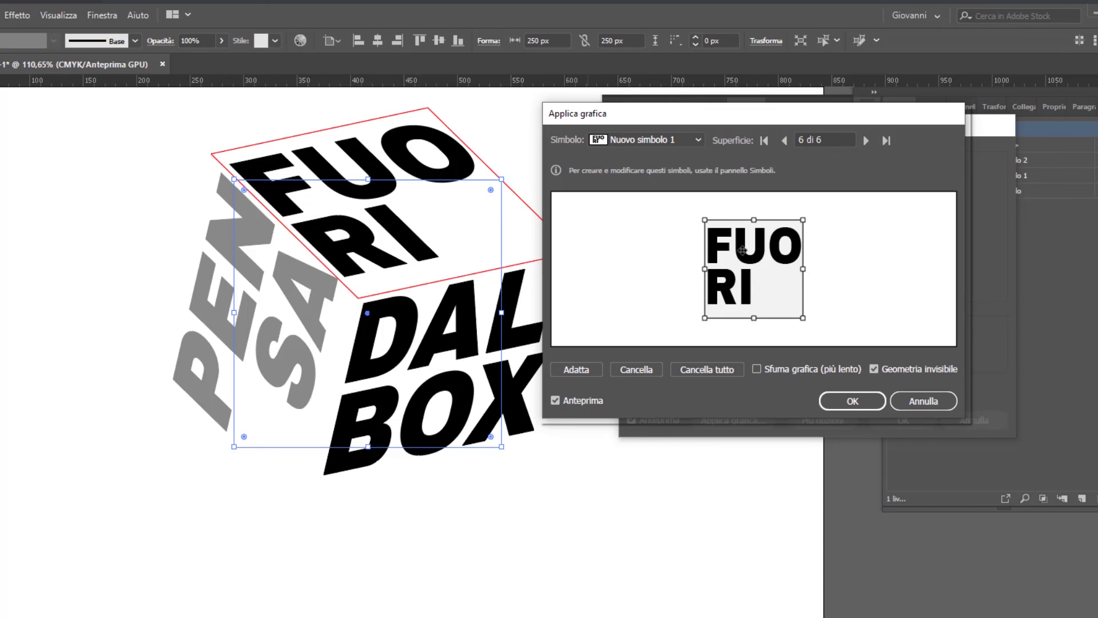
left_click_drag(742, 251, 742, 259)
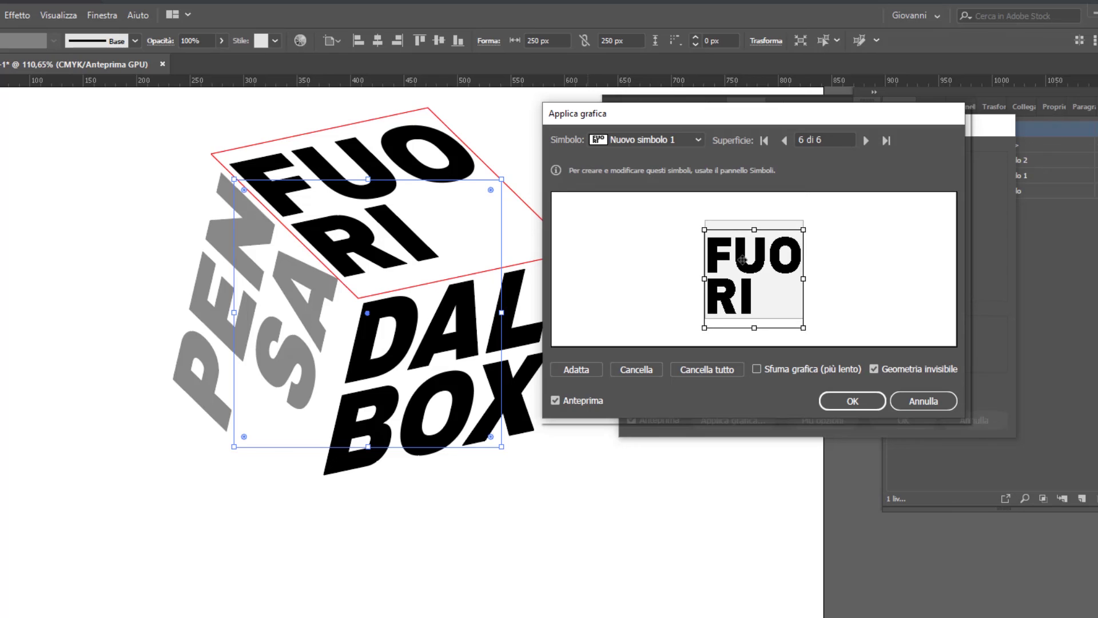
left_click(785, 140)
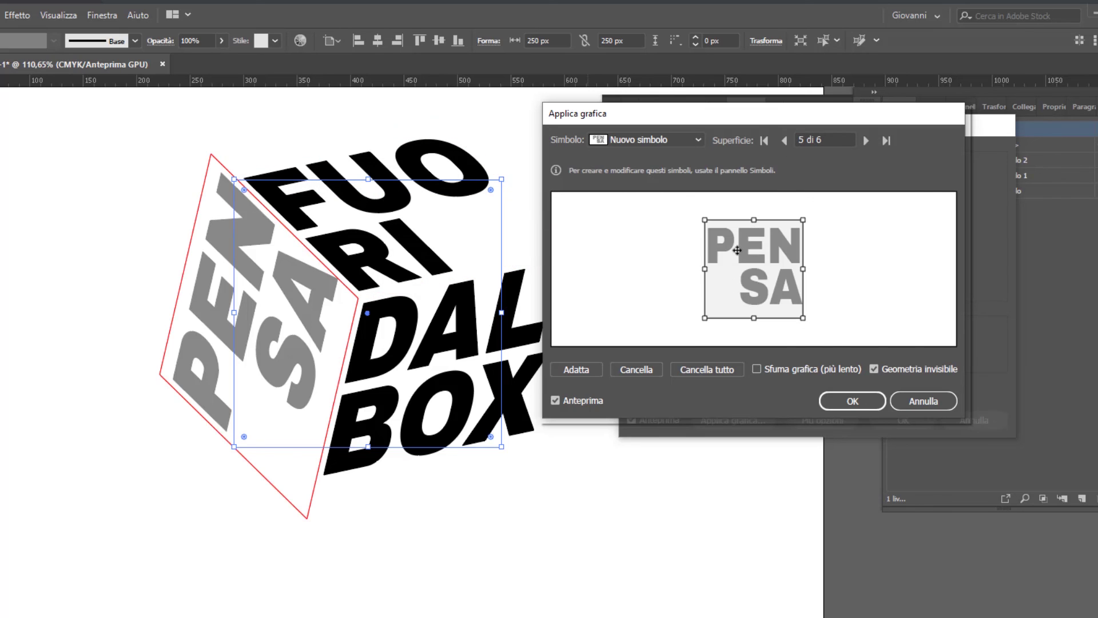
left_click_drag(738, 250, 757, 255)
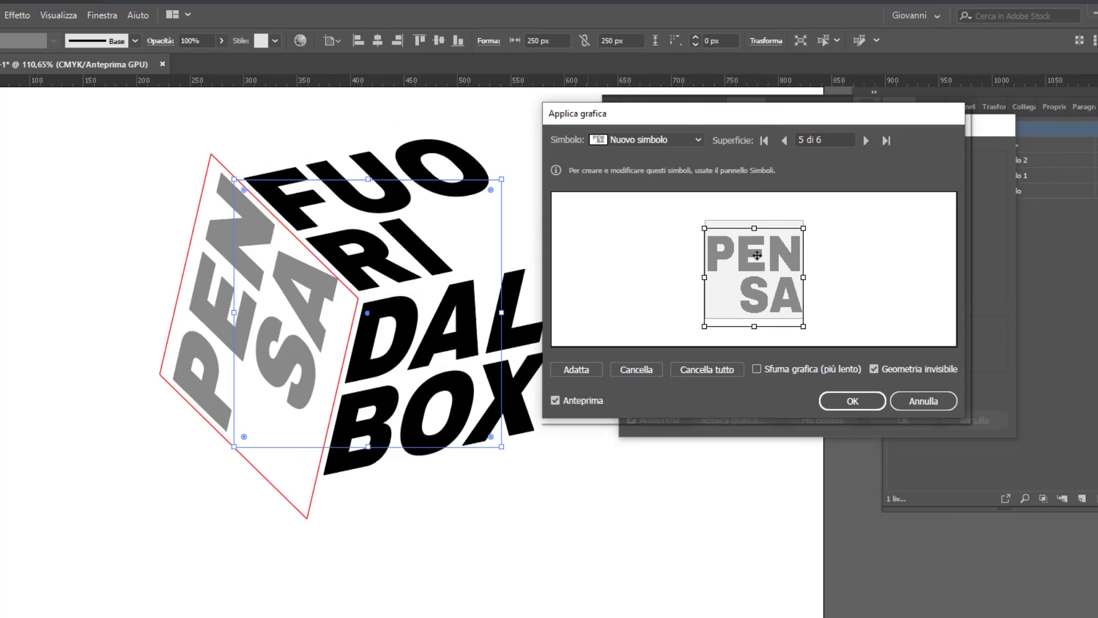
- Narrow PENSA from its left side, confirm the mapping and 3D settings, and deselect
left_click_drag(704, 278, 712, 279)
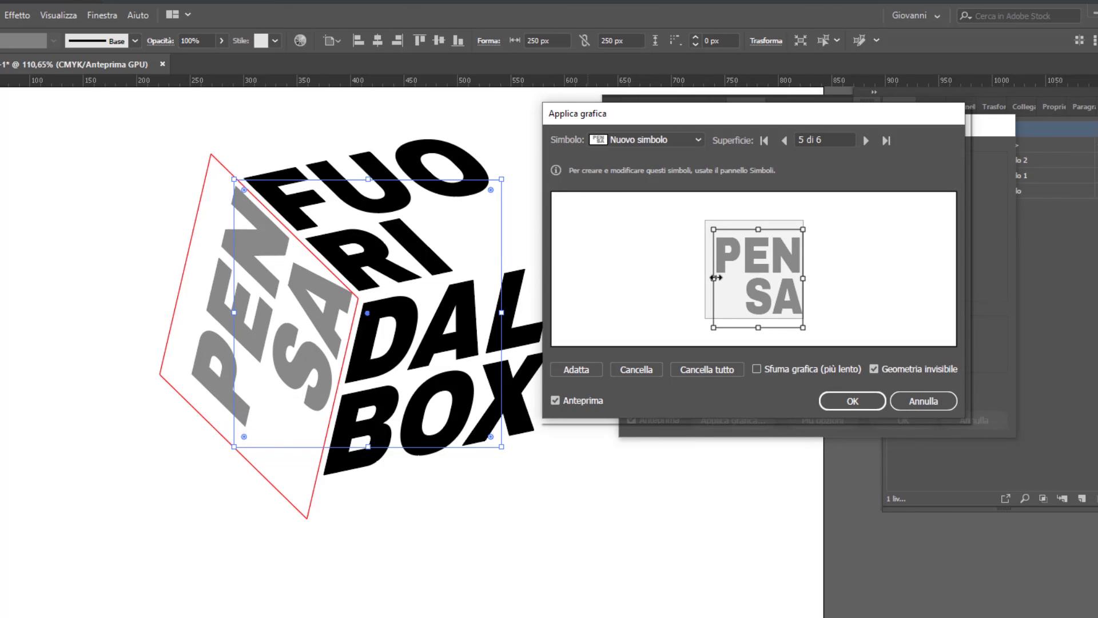
left_click(853, 401)
left_click(898, 421)
left_click(722, 333)
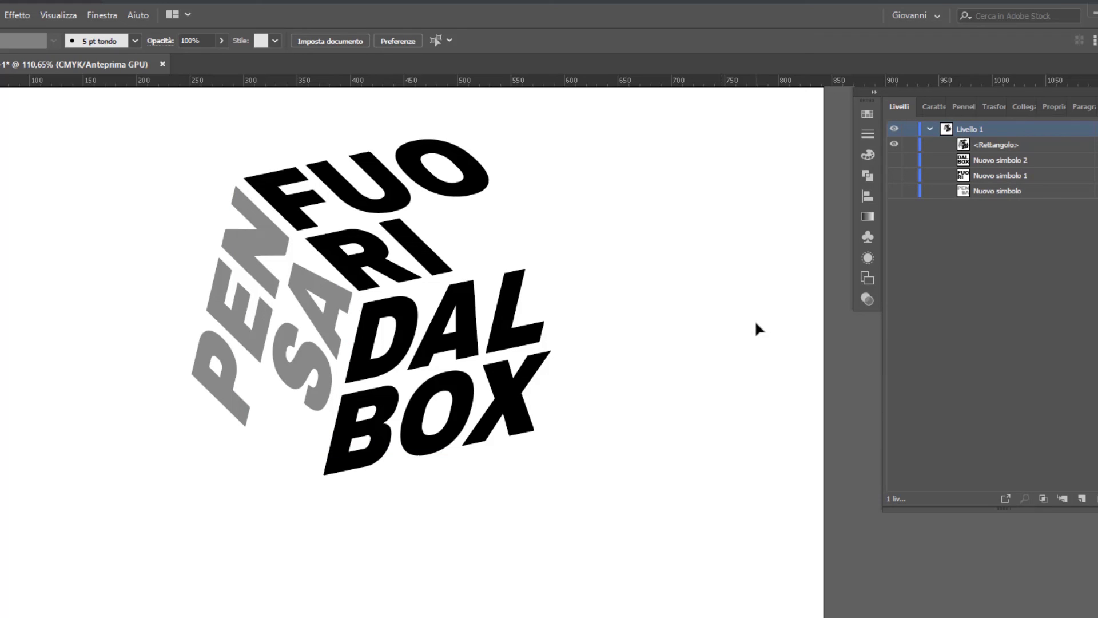
- Expand the selected word cube with Oggetto > Espandi aspetto and reveal its nested groups in Livelli
left_click(379, 296)
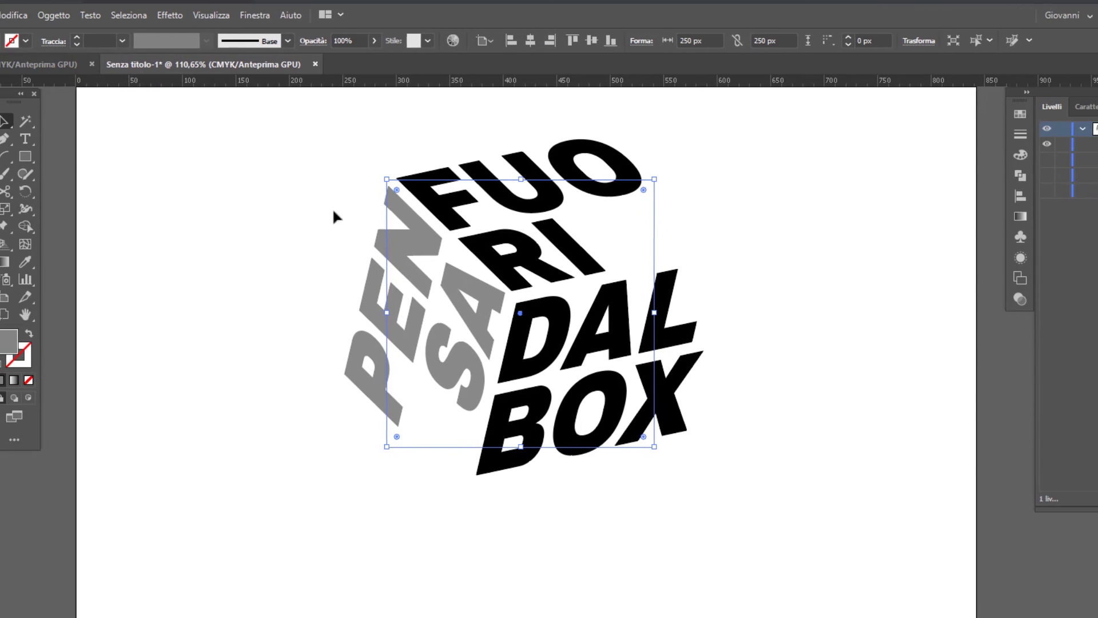
left_click(70, 18)
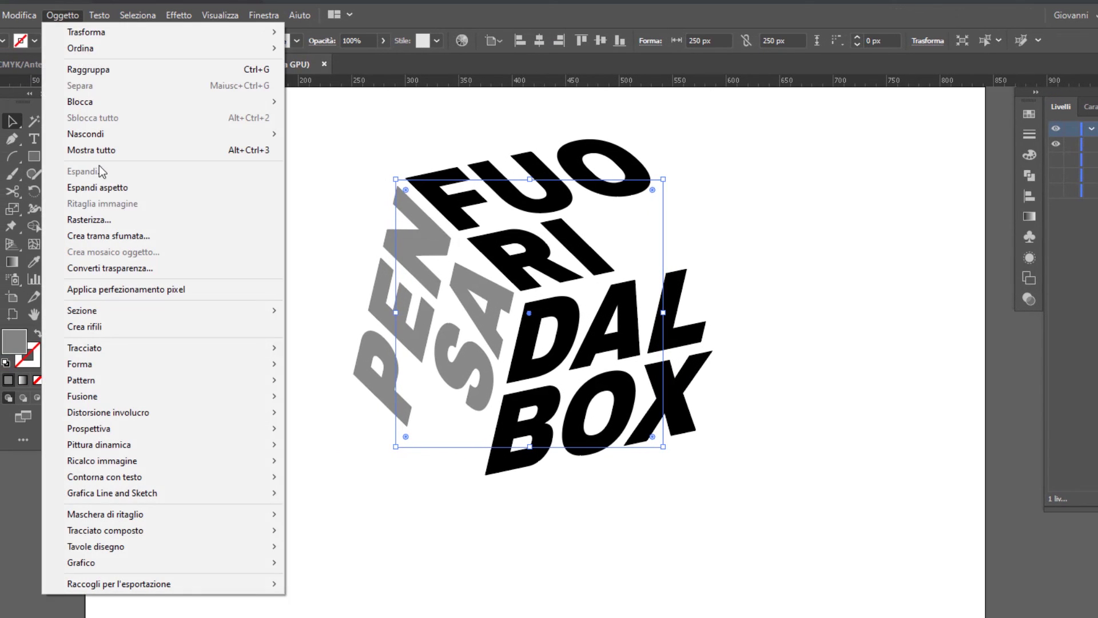
left_click(122, 193)
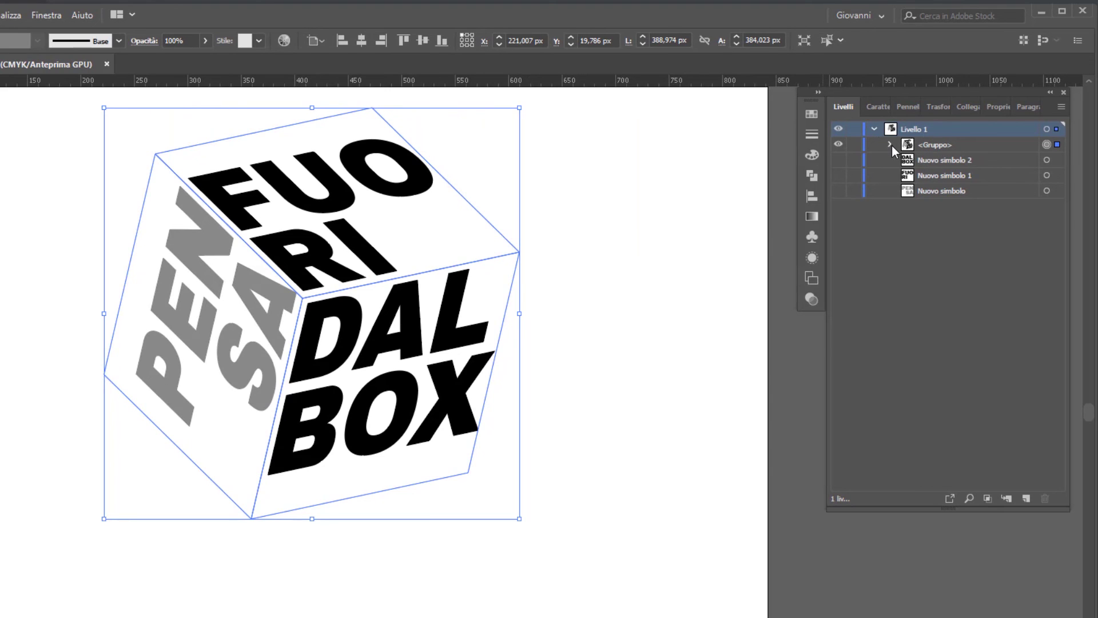
left_click(891, 144)
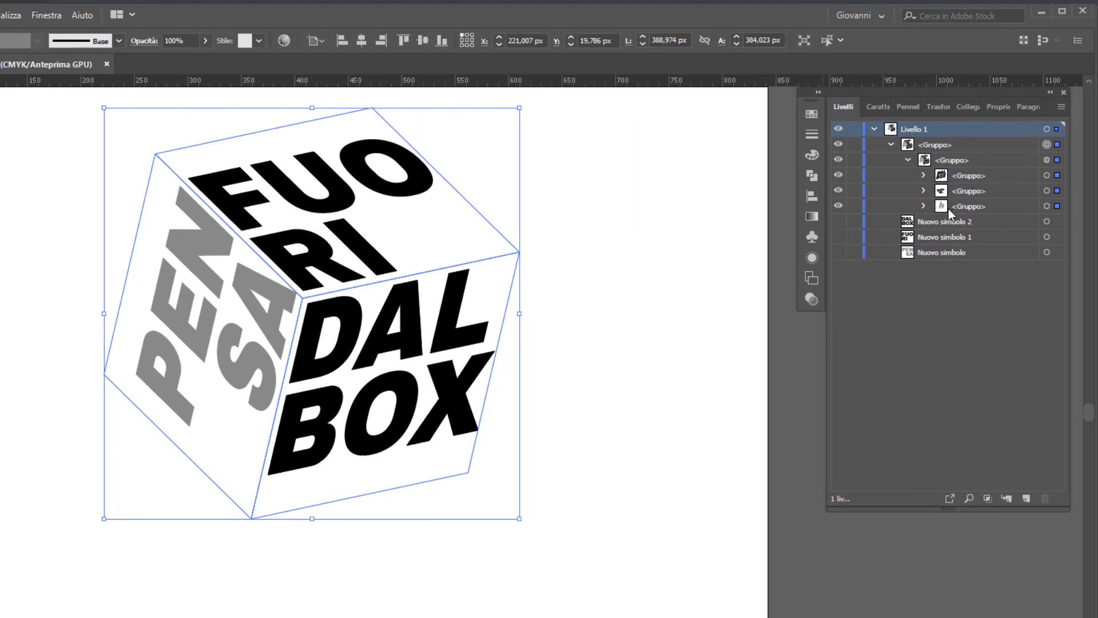
left_click(630, 304)
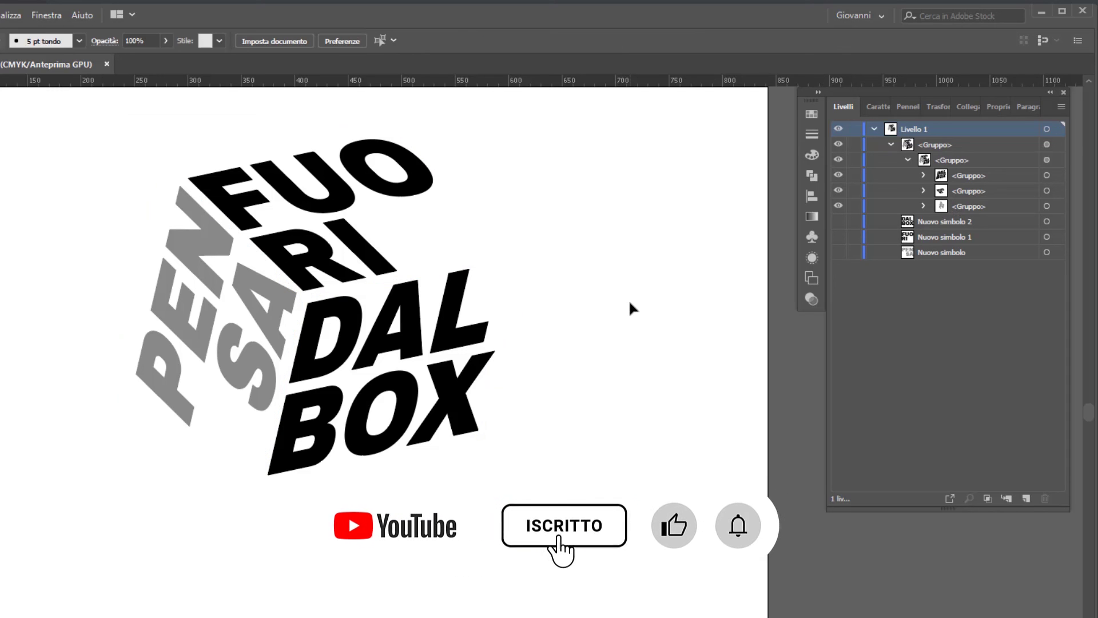